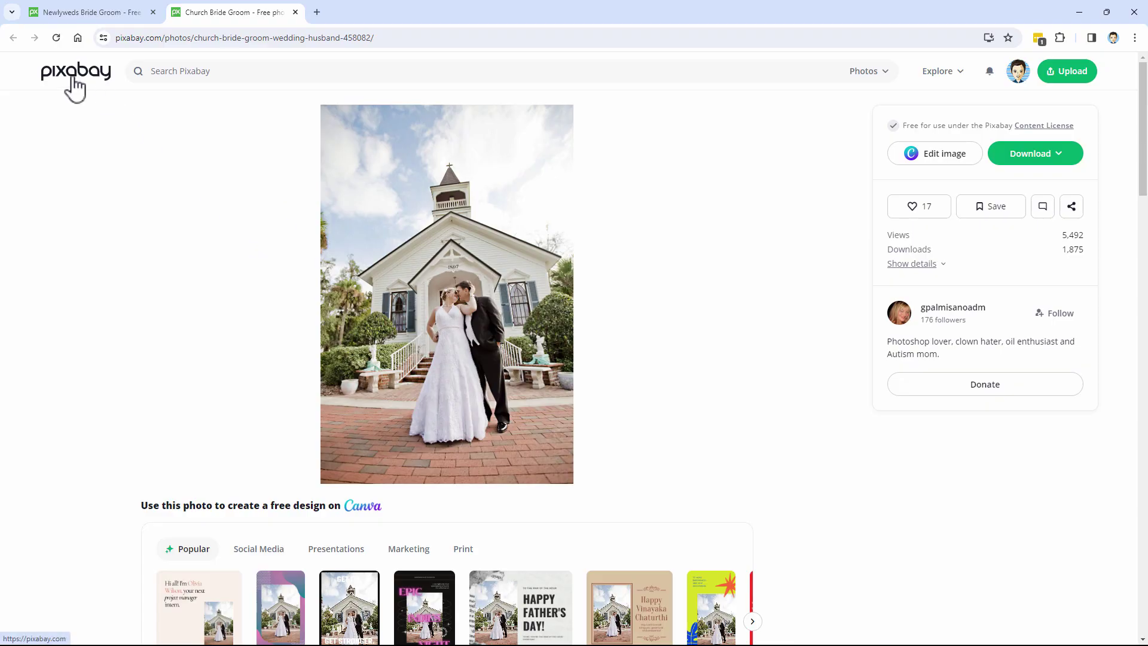
- Review the Pixabay church wedding photo's 1280×1920 download option and view the page of the newlyweds bride and groom photo
click(410, 39)
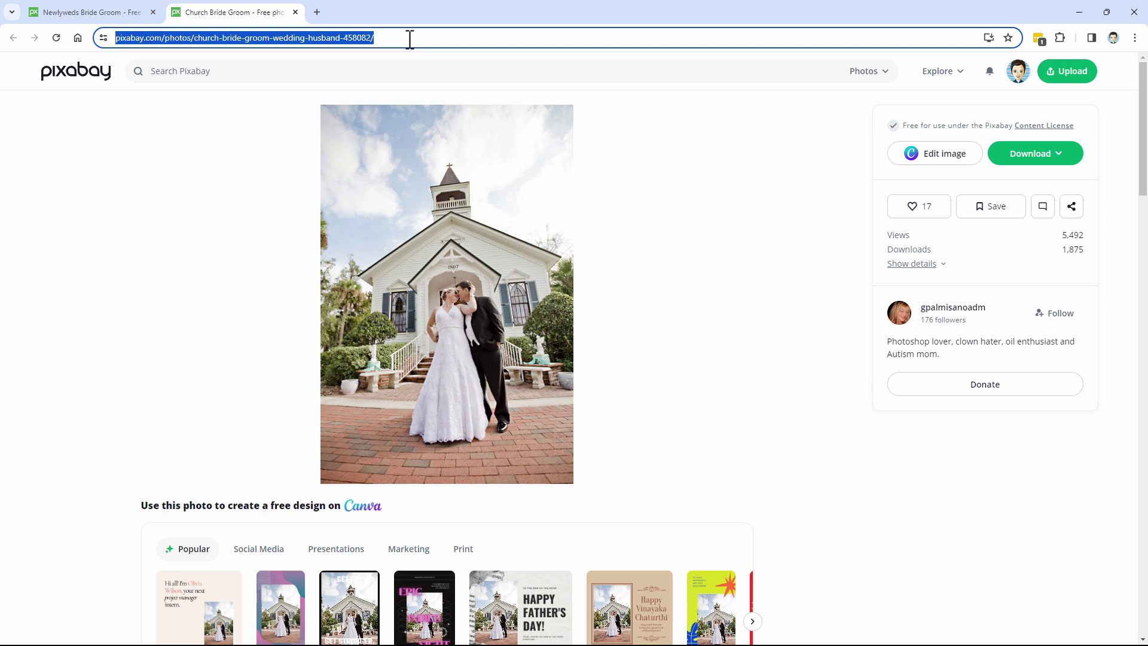
click(1042, 154)
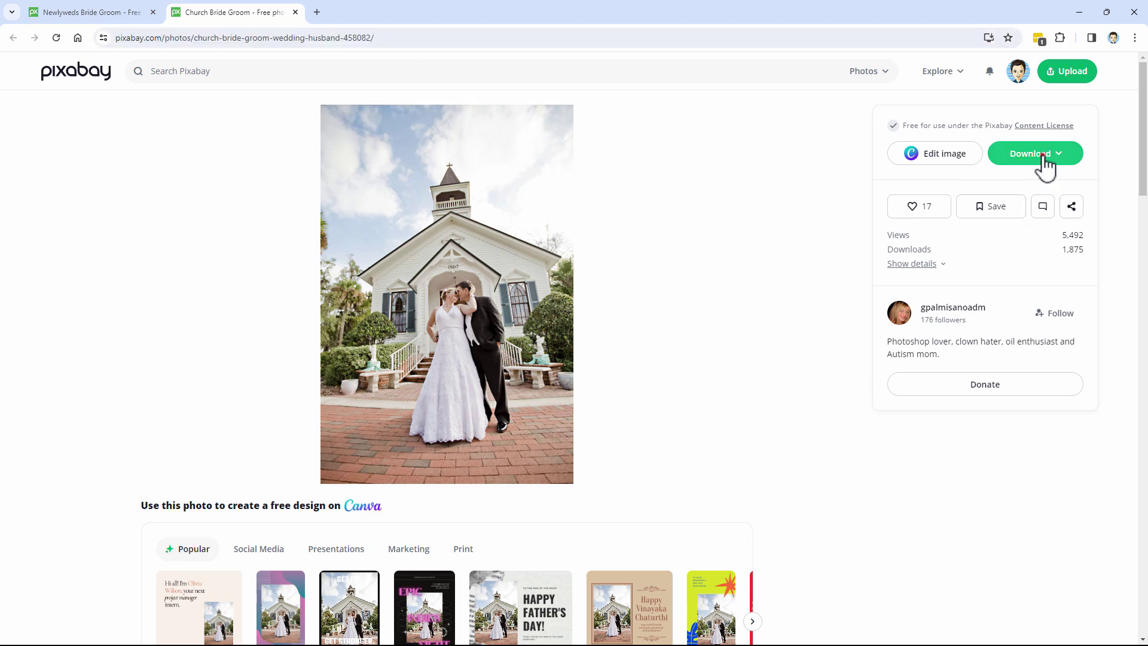
click(904, 243)
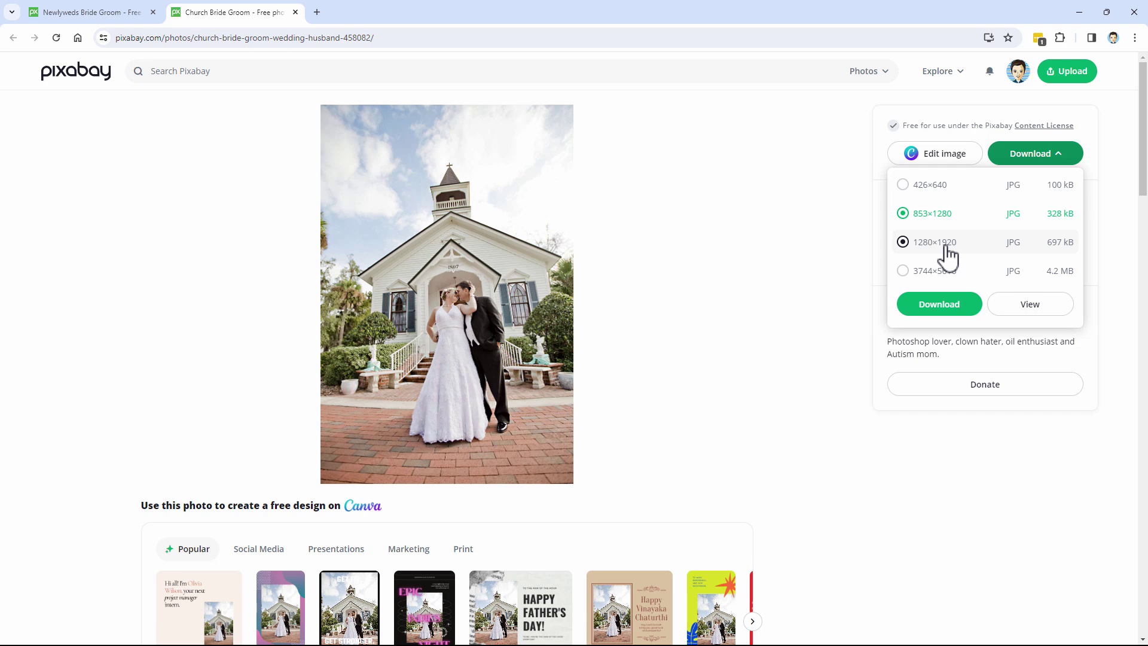
click(753, 240)
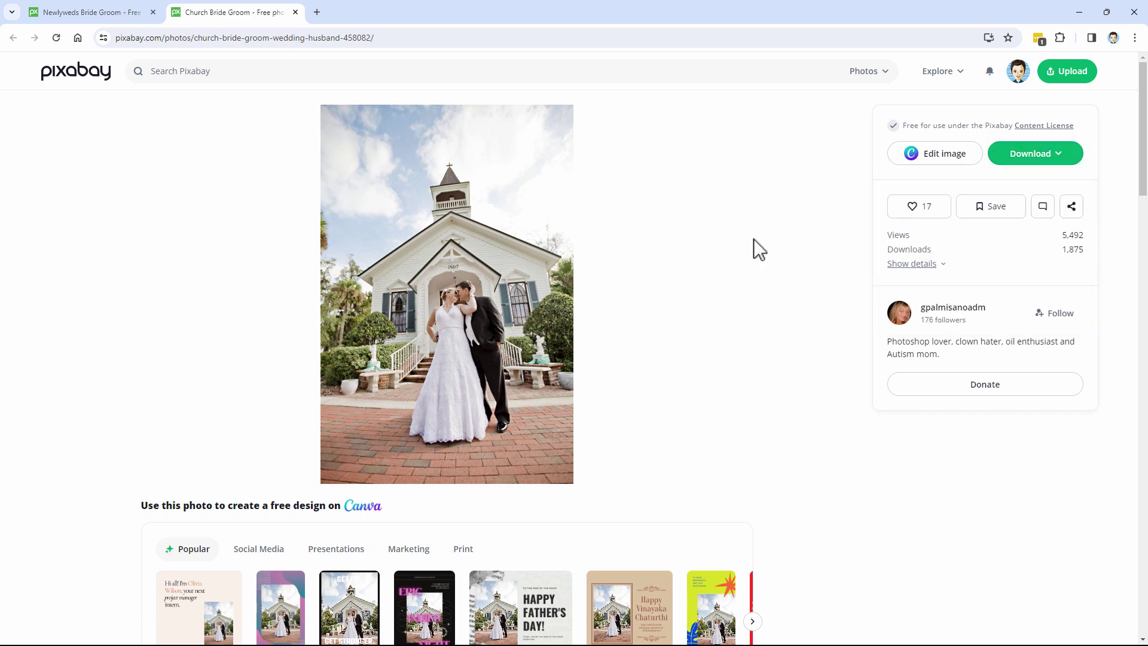
click(78, 13)
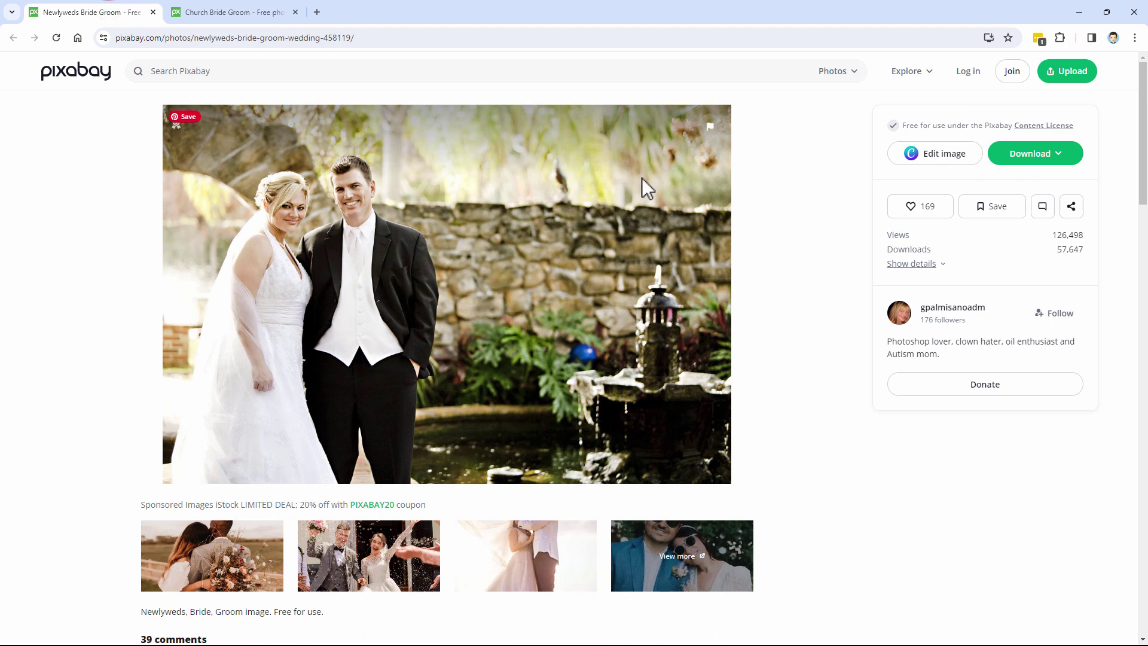
- Switch to Photoshop Elements, close frames.psd and create a blank 6 × 4 inch document with white background contents
click(1082, 12)
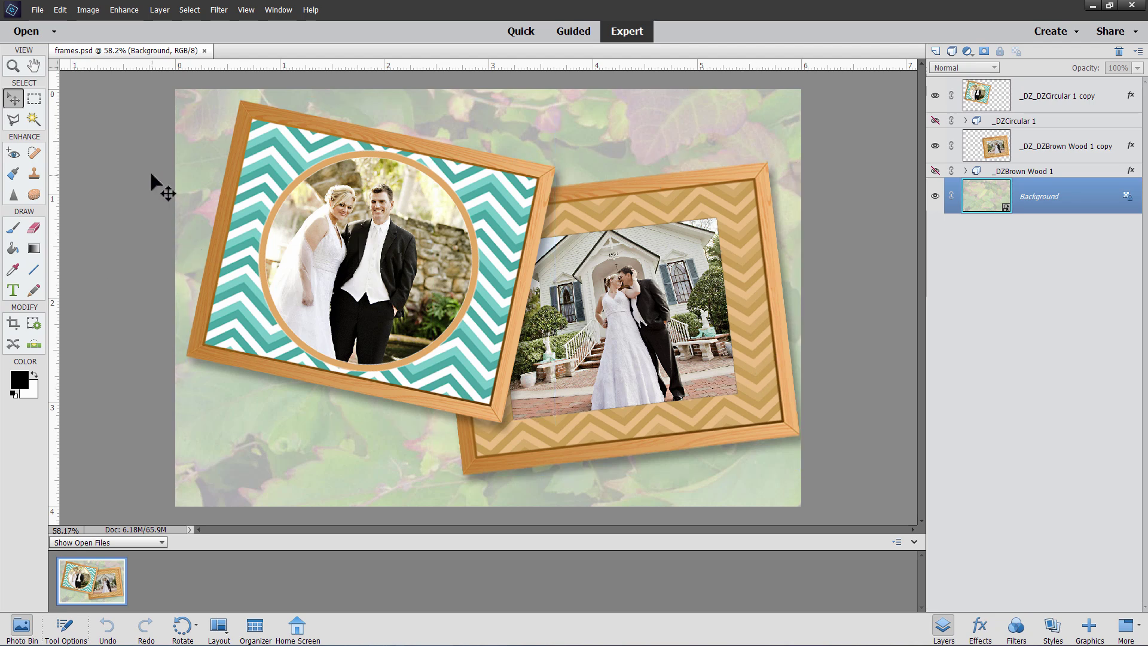
click(204, 50)
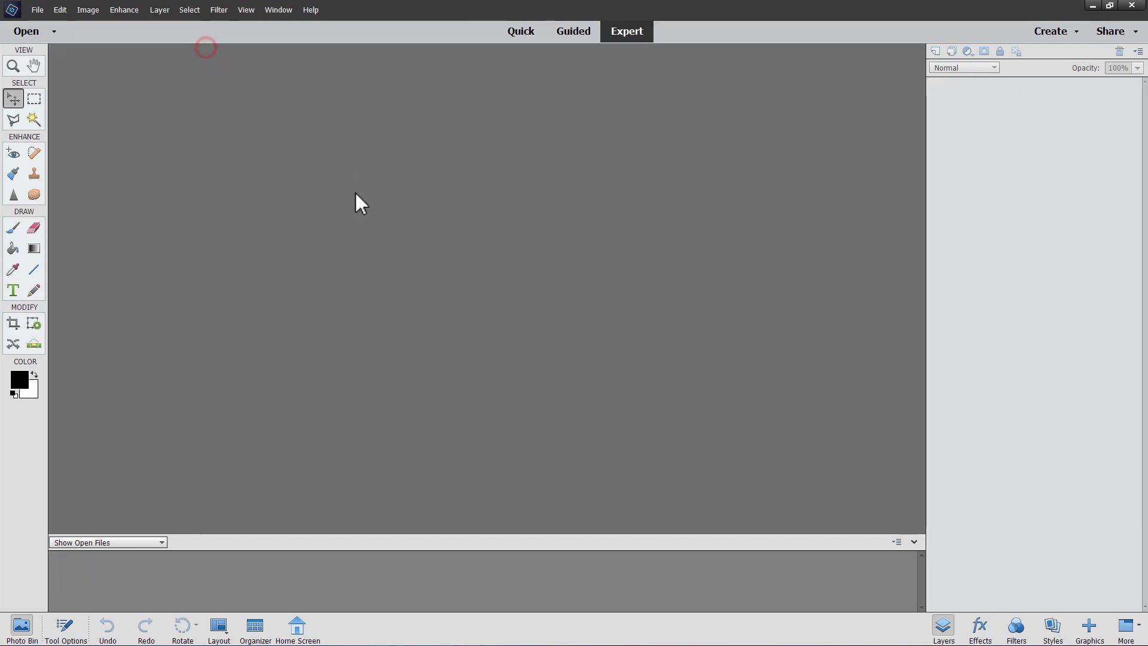
click(37, 10)
click(45, 23)
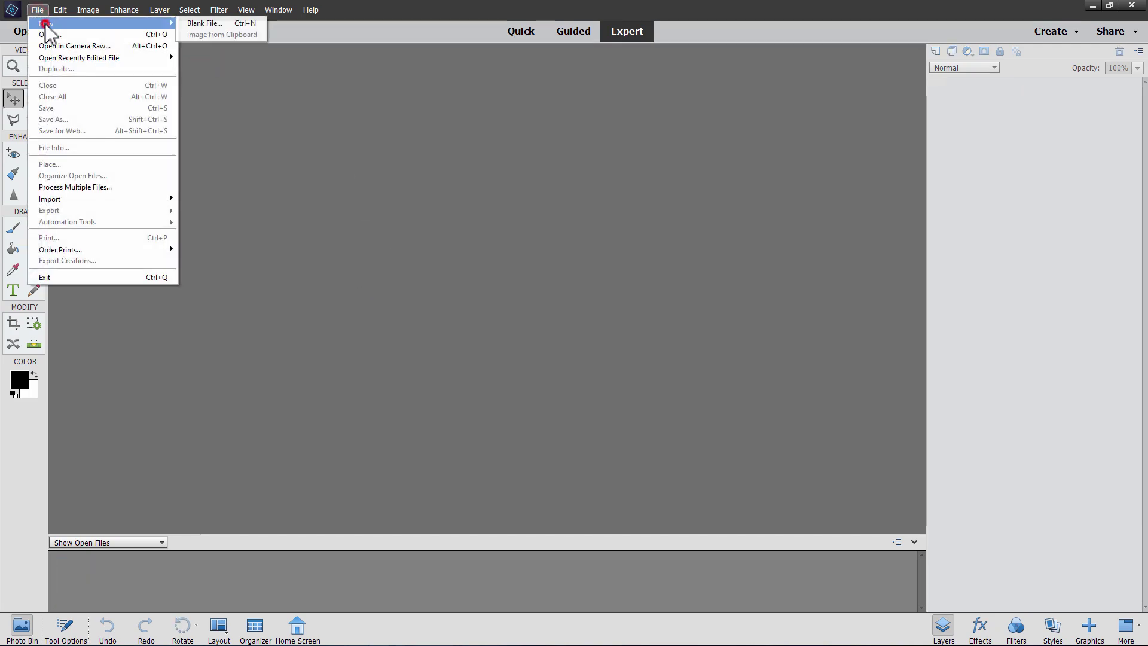
click(210, 23)
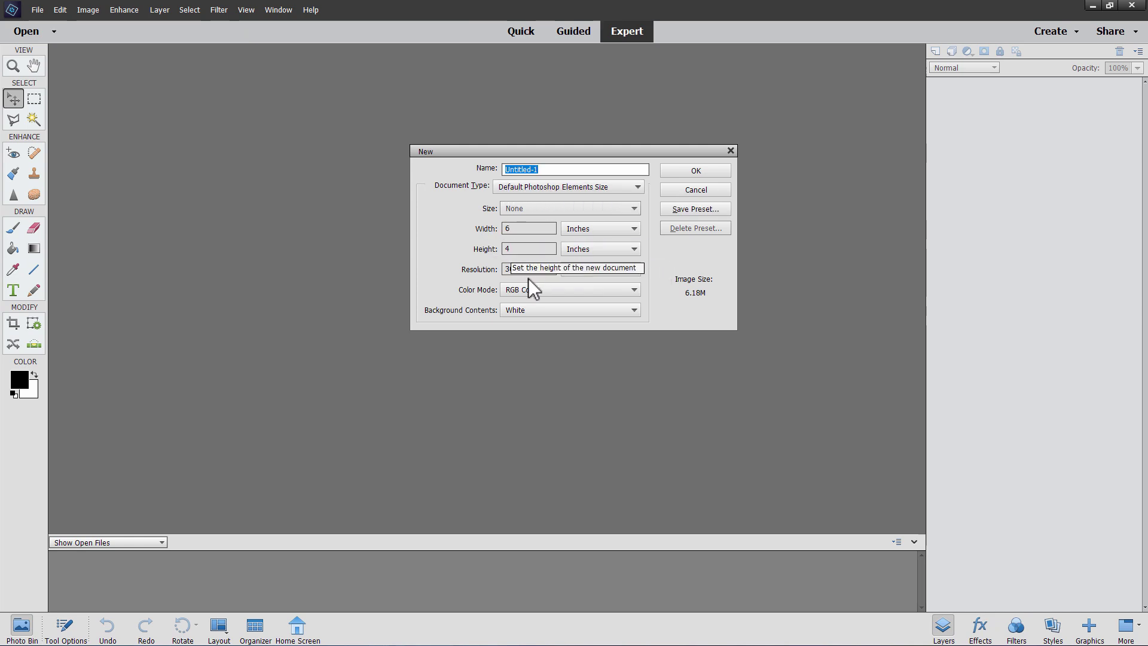
click(682, 173)
double_click(396, 52)
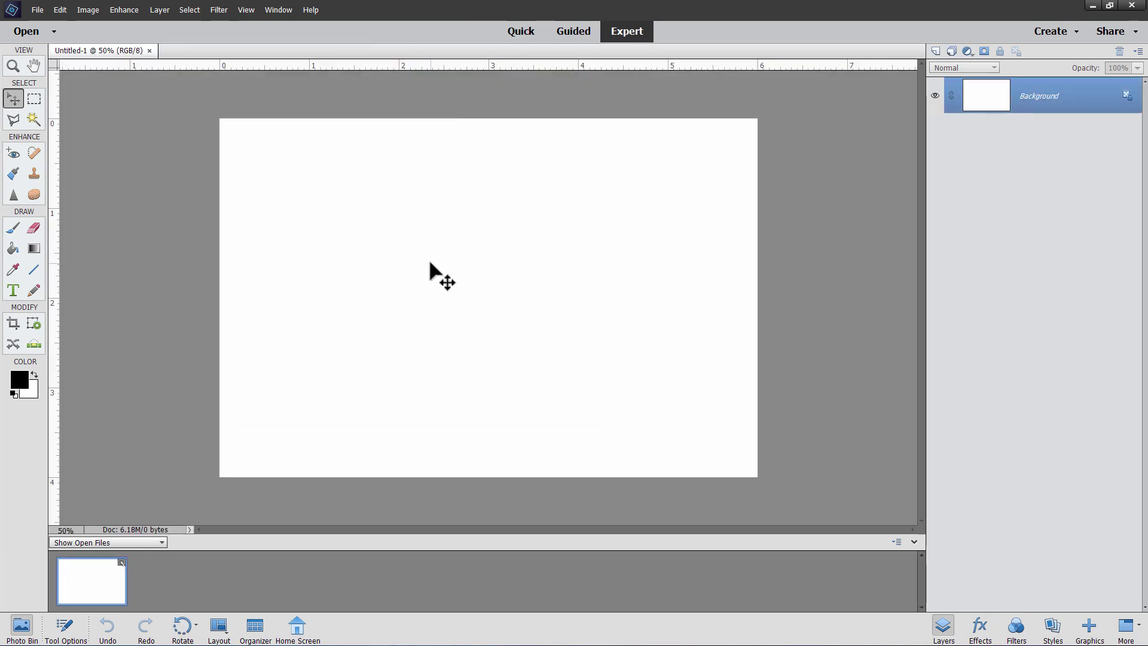
key(ctrl+0)
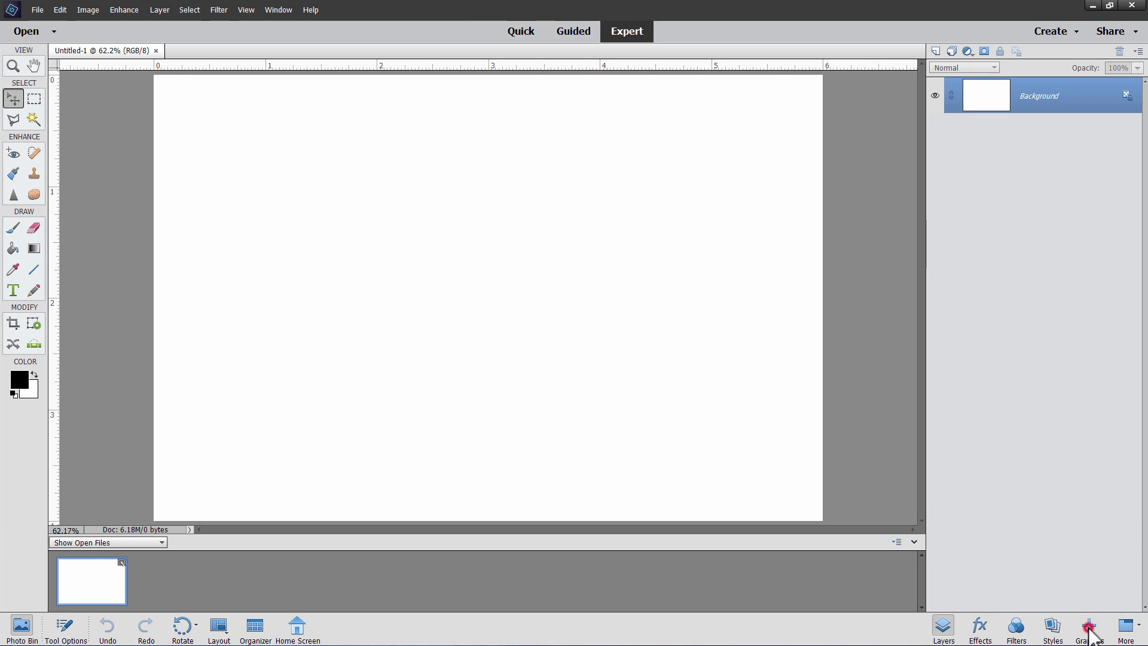
- Filter the graphics library by type to Frames and add the Grey Chevron frame to the blank document
click(1090, 627)
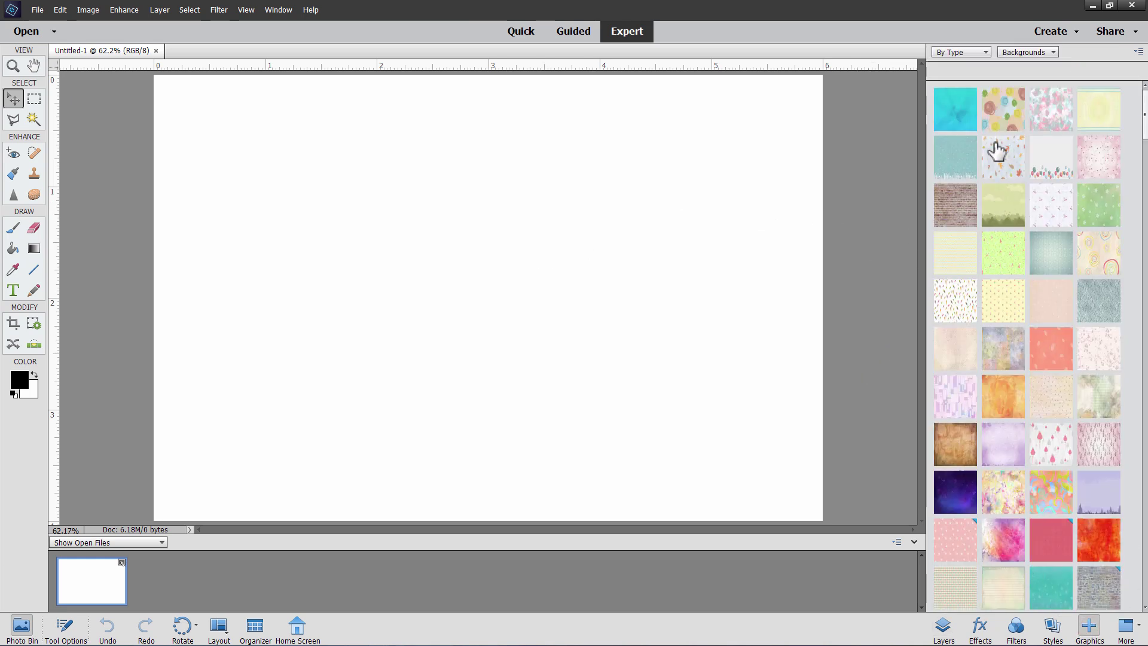
click(986, 51)
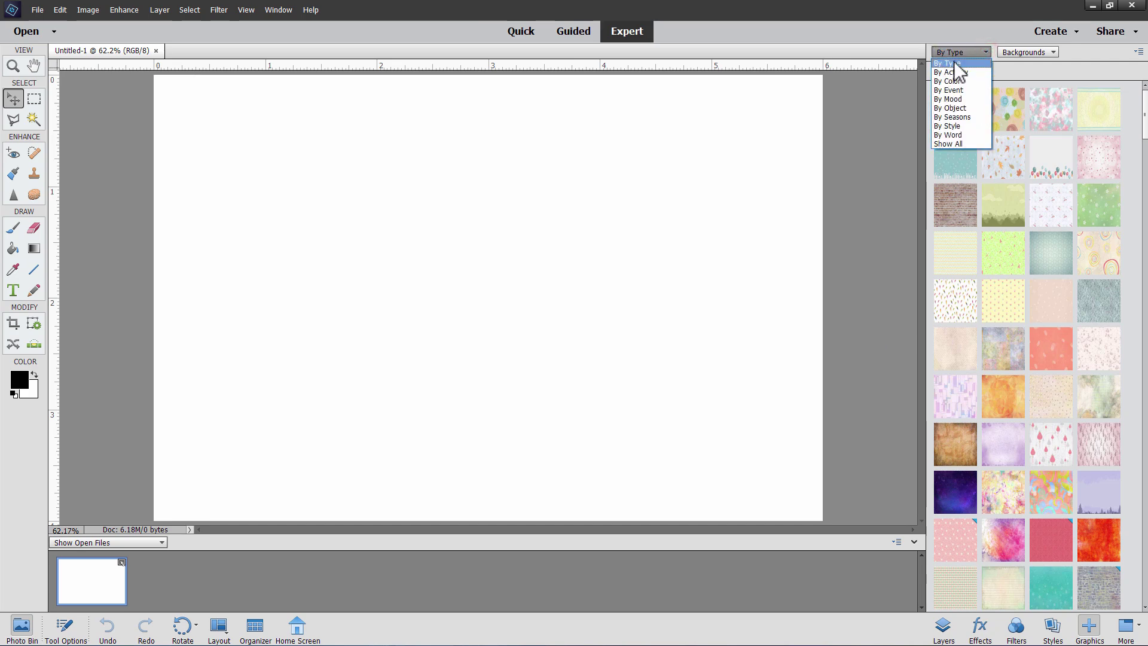
click(1011, 55)
click(1021, 53)
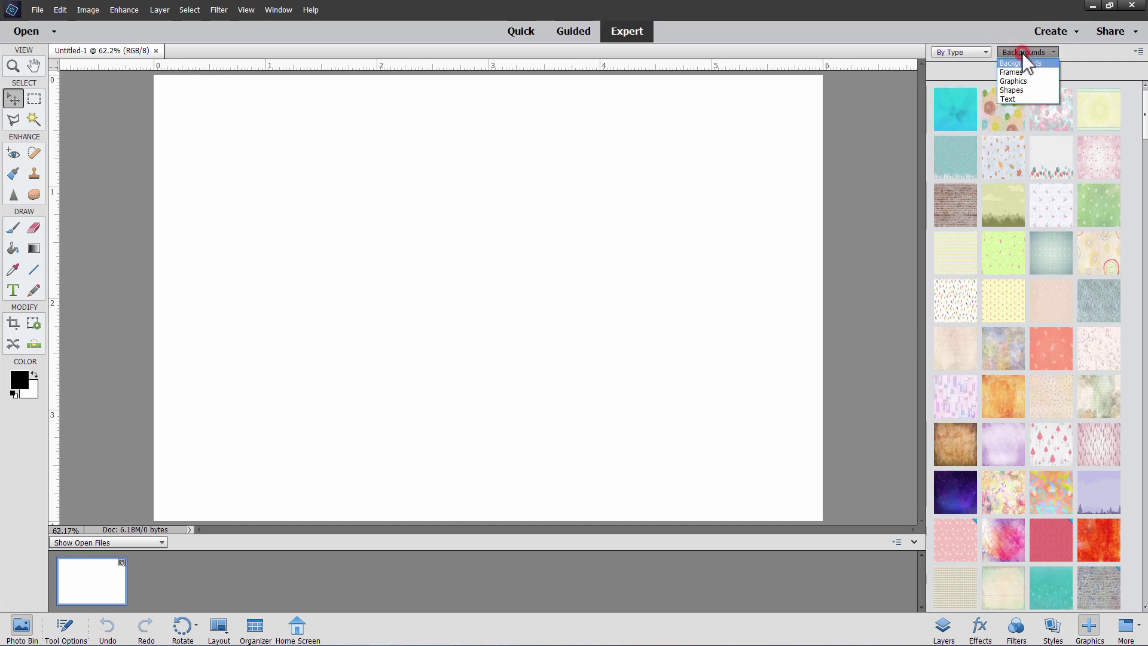
click(1019, 73)
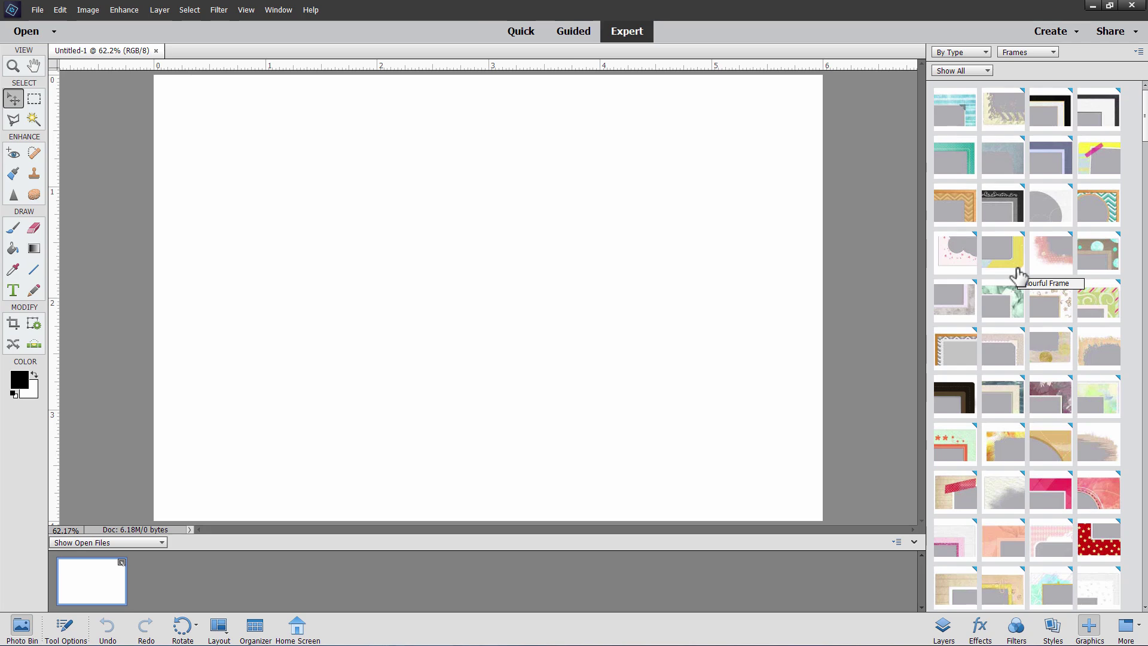
double_click(966, 353)
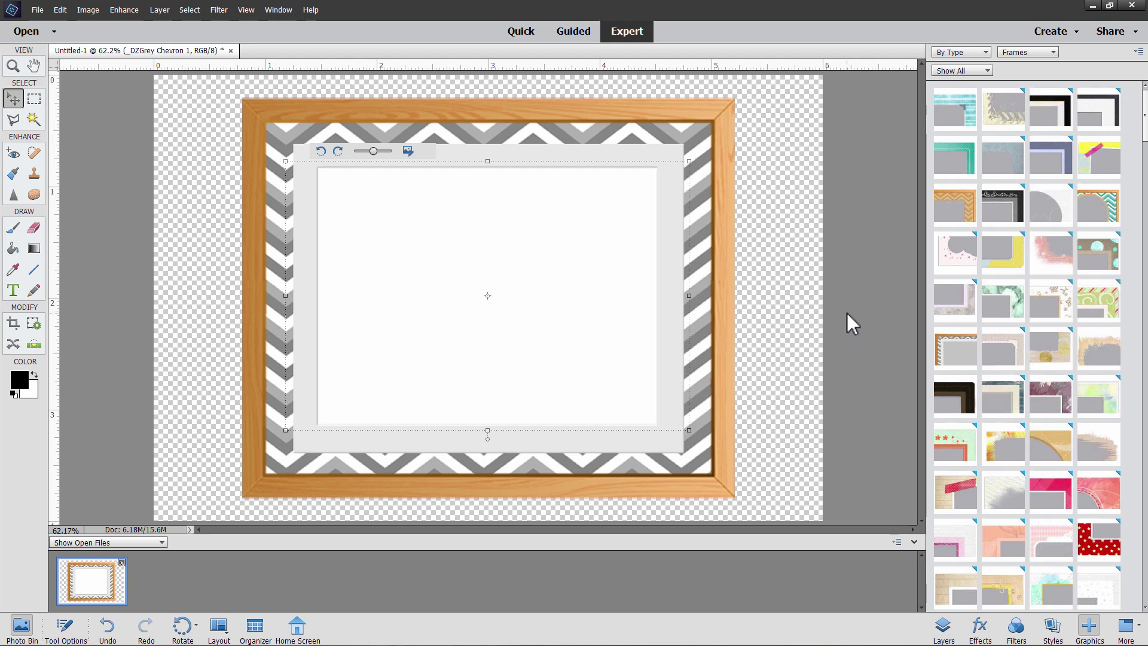
- Inspect the Grey Chevron frame's layer group, including its frame, photo and mask layers, and hide the whole group
click(944, 627)
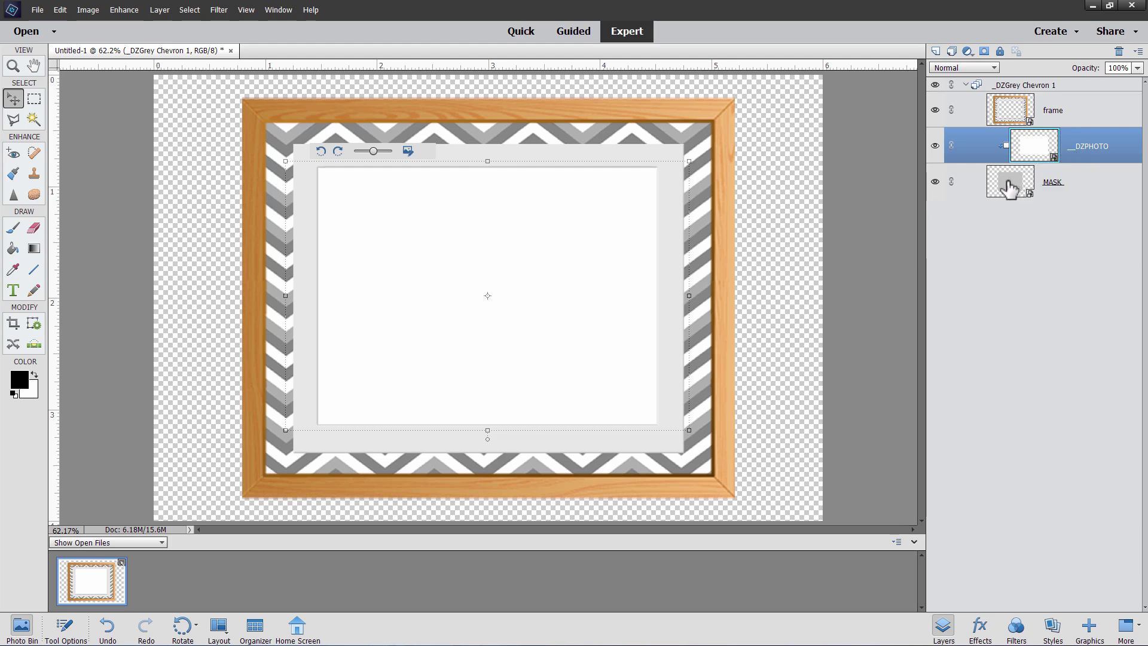
click(965, 86)
click(965, 86)
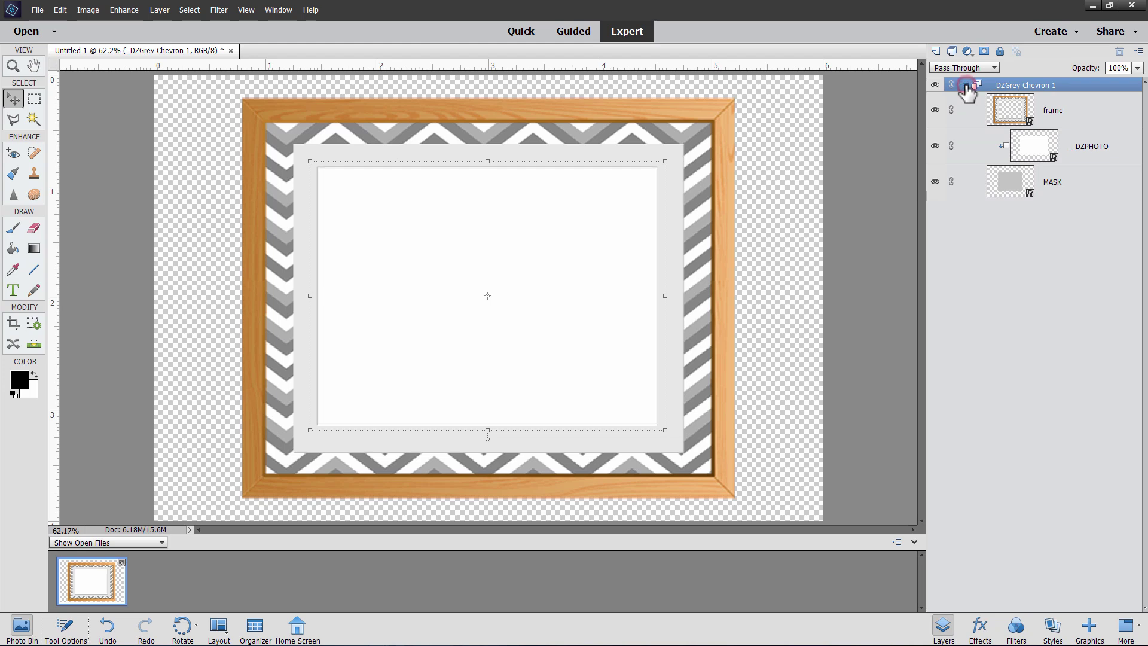
click(966, 85)
click(967, 86)
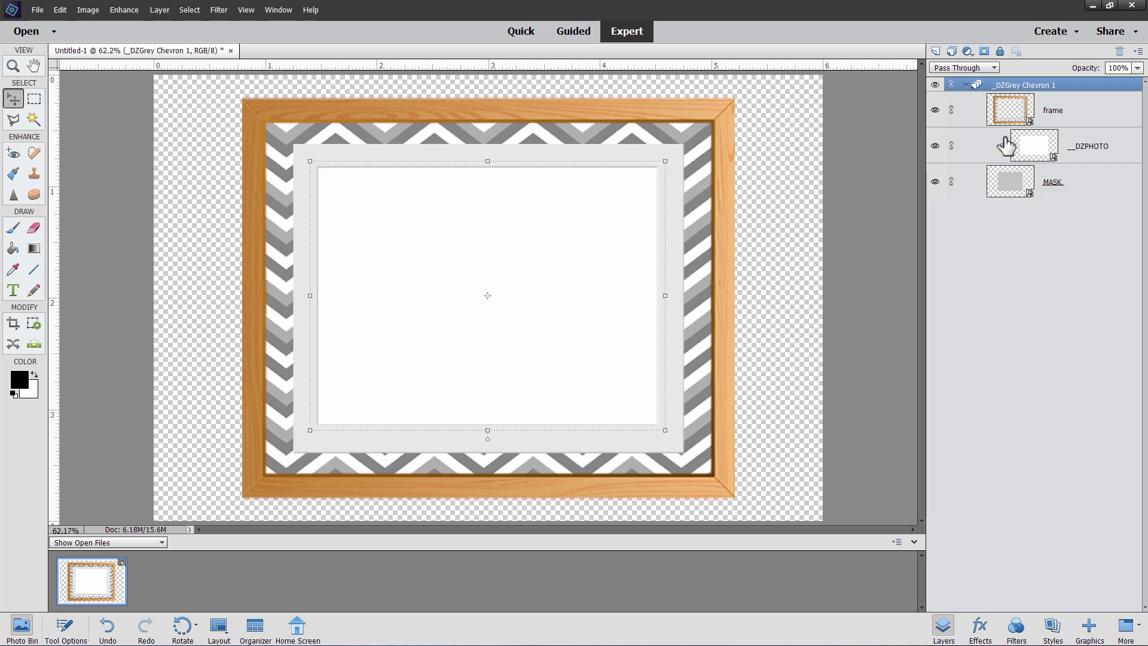
click(935, 85)
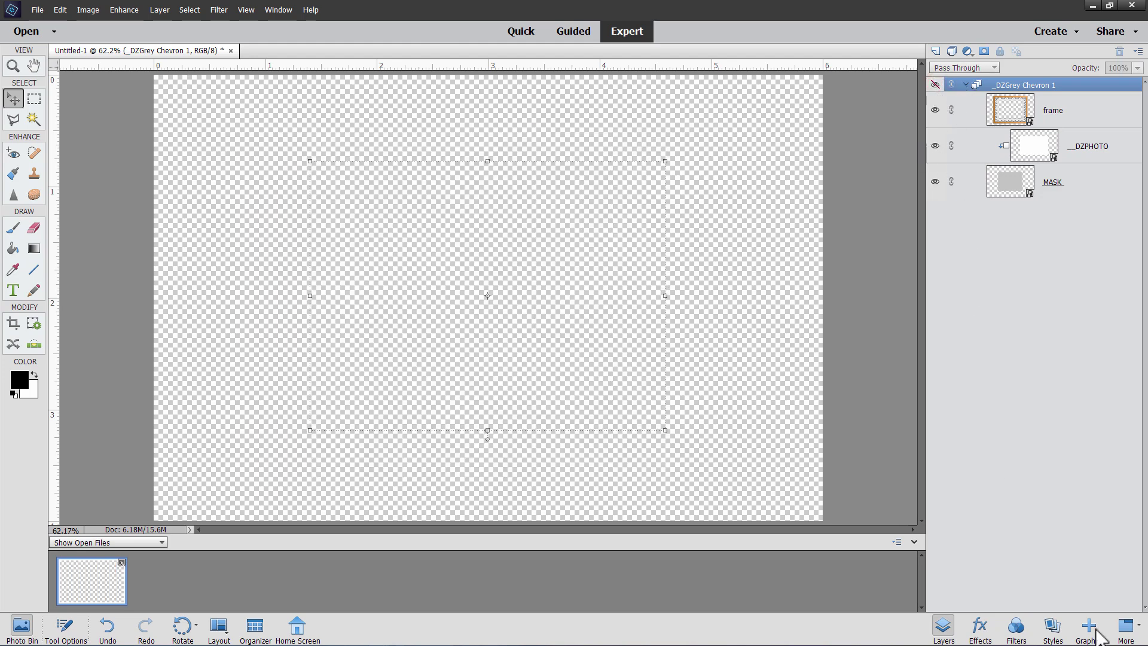
- Add the Brown Wood chevron frame from the graphics library and shift it about 0.2 inch to the right
click(1089, 624)
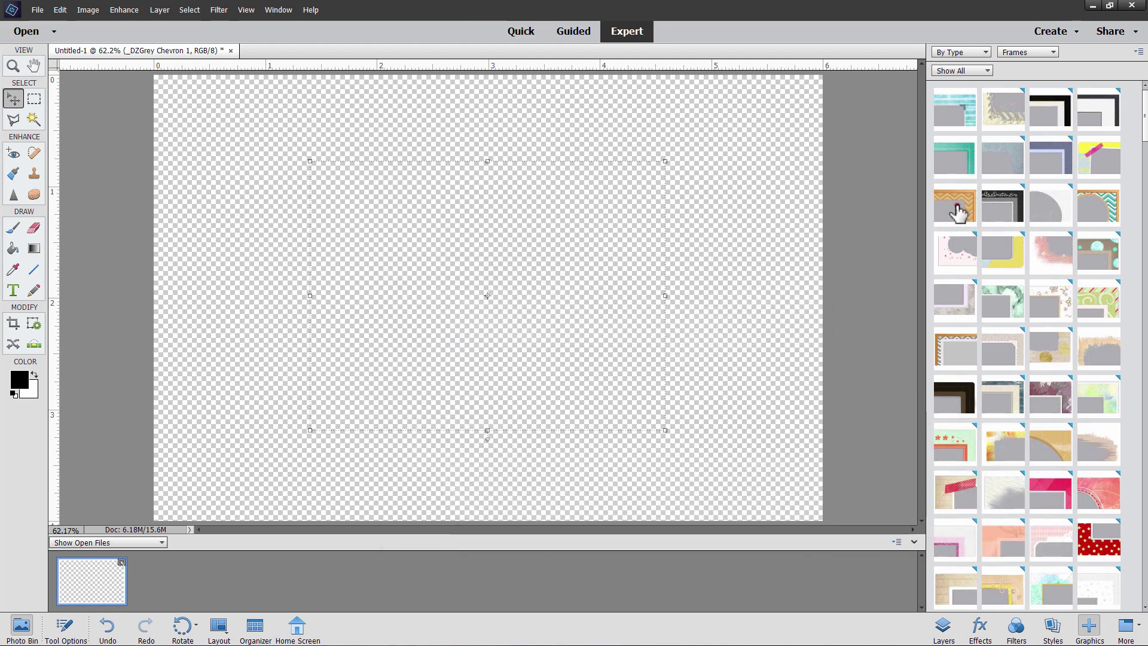
double_click(958, 210)
drag(618, 110, 643, 120)
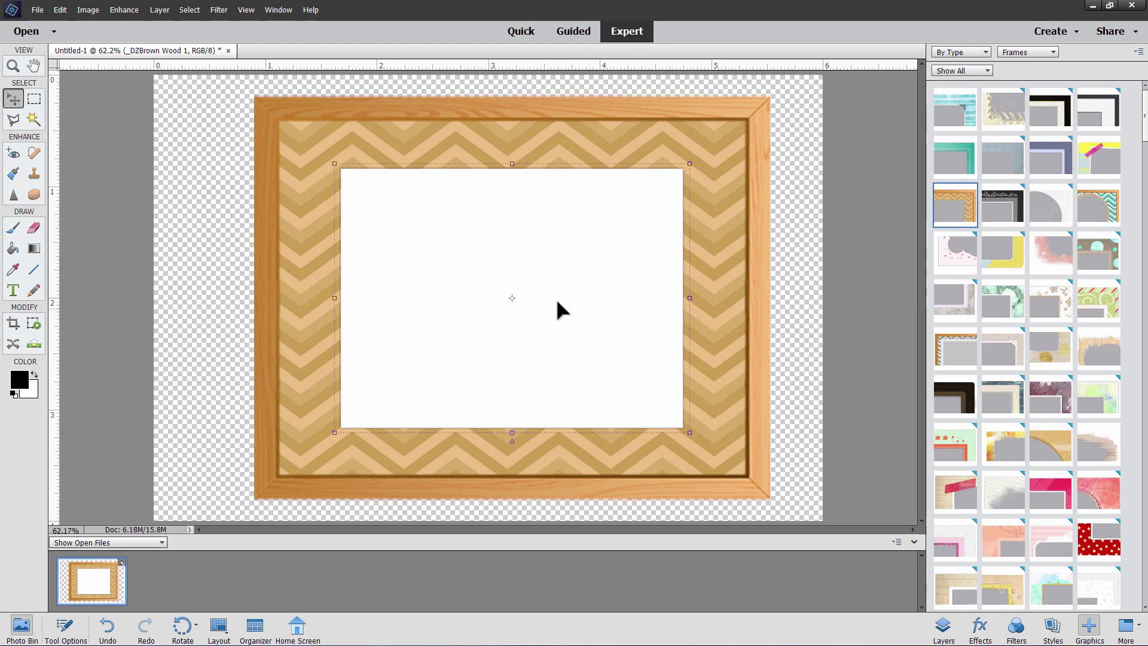
- Fill the Brown Wood frame's opening with the photo bride-458119_1920.jpg from the Projects folder
click(551, 263)
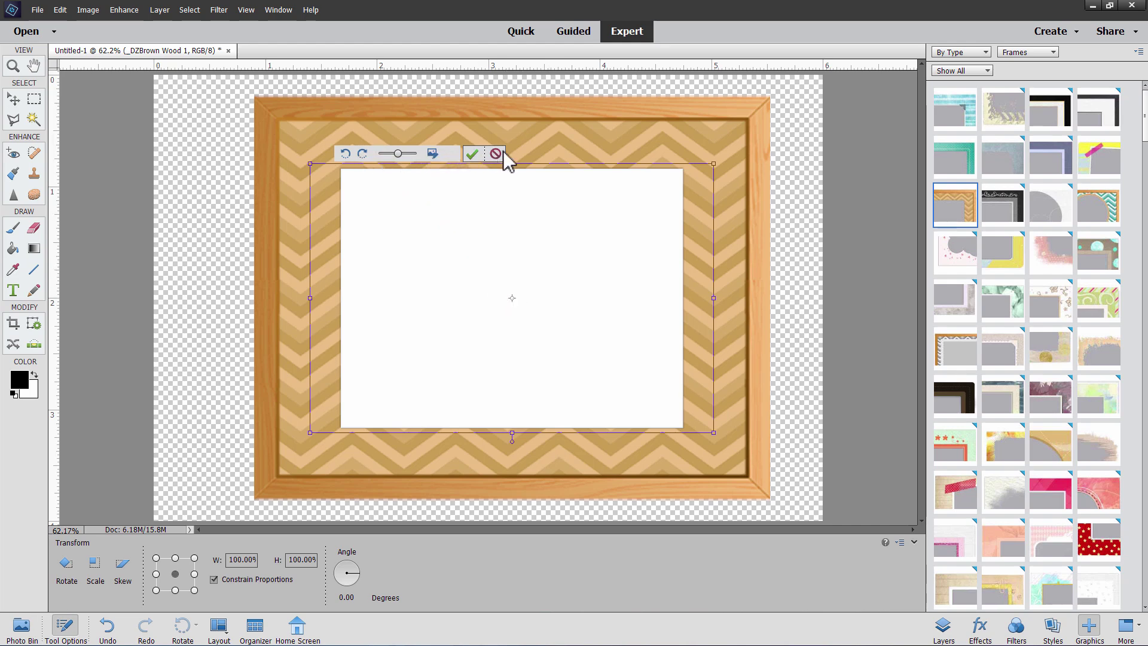
click(433, 154)
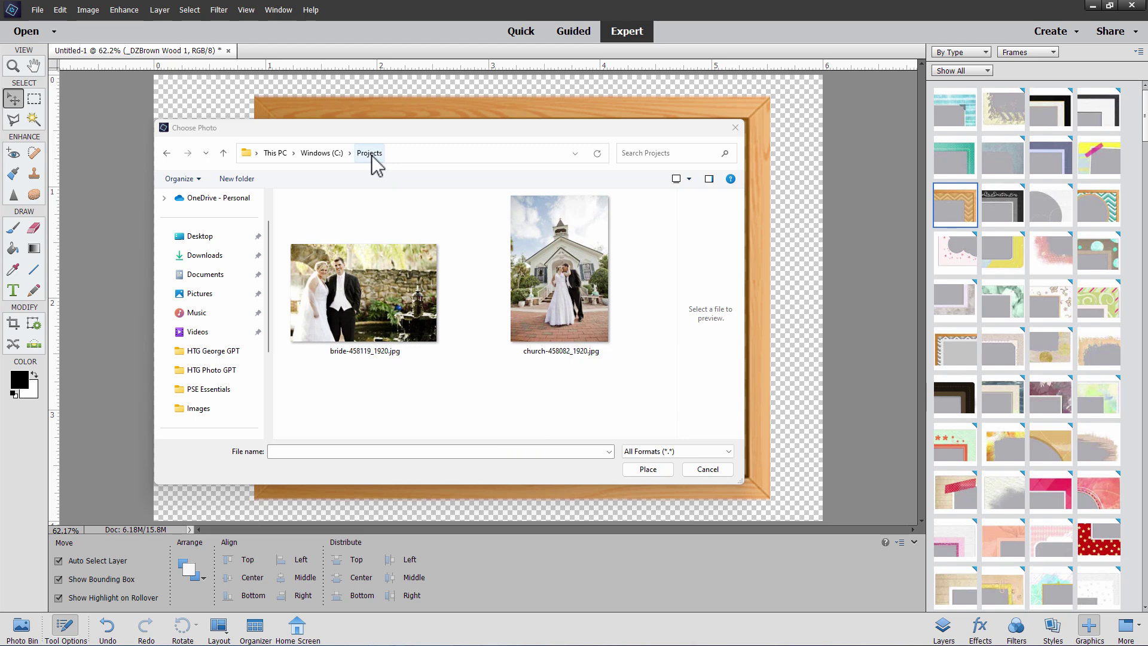
click(358, 294)
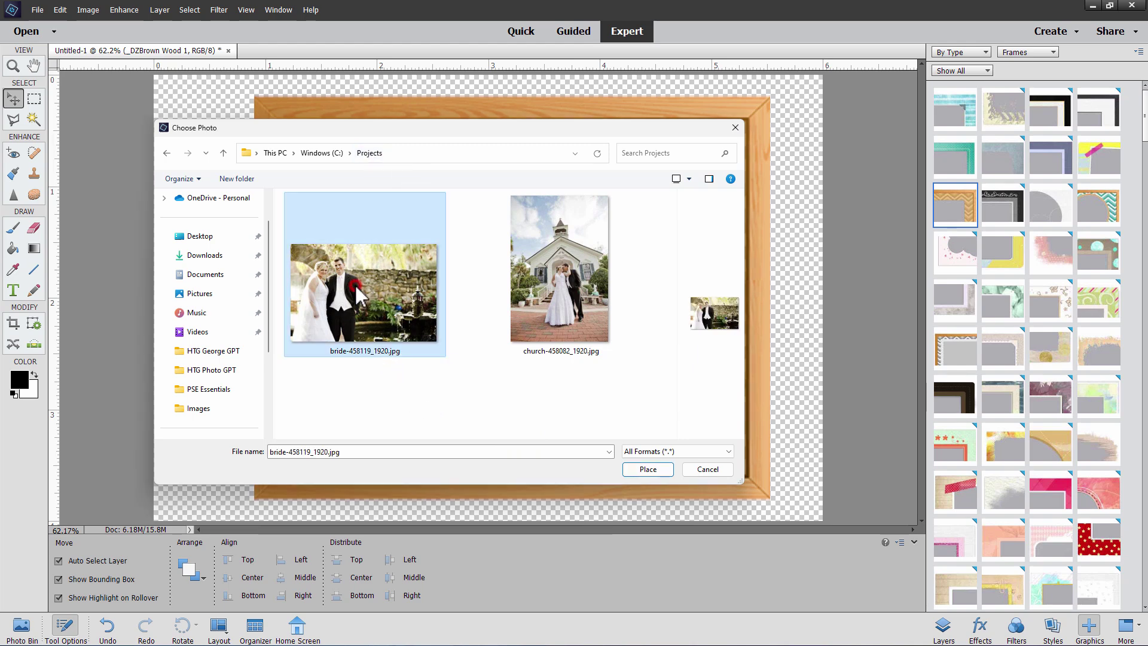
click(652, 469)
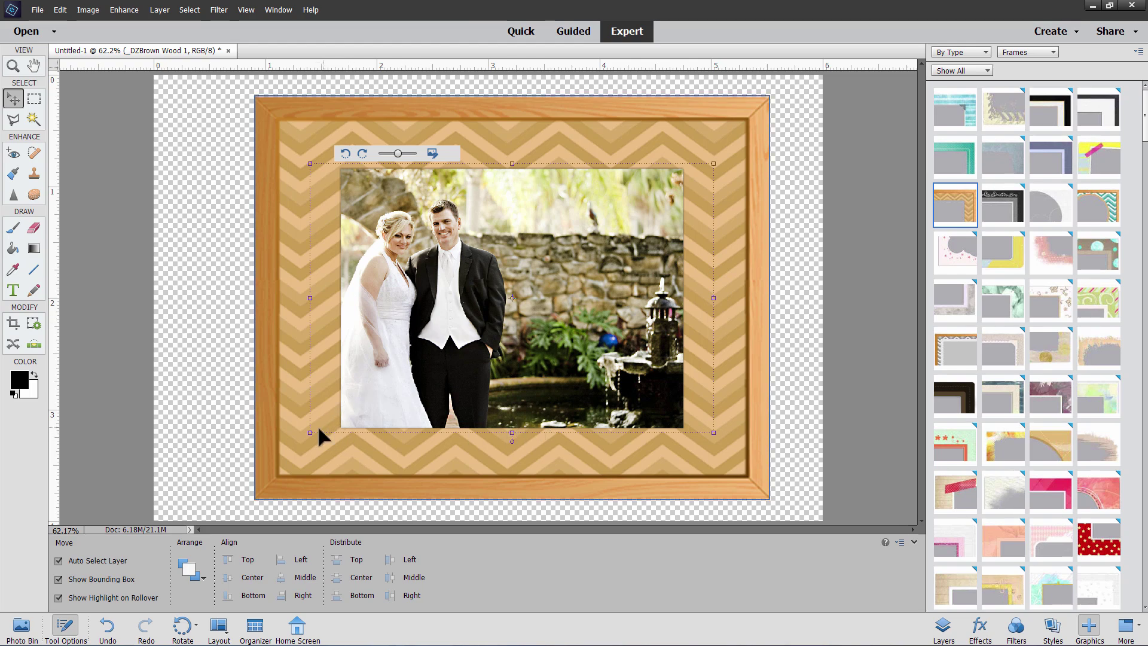
- Enlarge the photo inside the frame to about 110.66% and position it with the couple on the opening's left side
mouse_move(309, 431)
mouse_down()
mouse_move(348, 389)
mouse_move(290, 434)
mouse_move(320, 405)
mouse_move(299, 417)
mouse_move(311, 431)
mouse_up()
click(402, 387)
mouse_move(405, 388)
mouse_down()
mouse_move(504, 386)
mouse_move(400, 371)
mouse_up()
drag(736, 432, 780, 475)
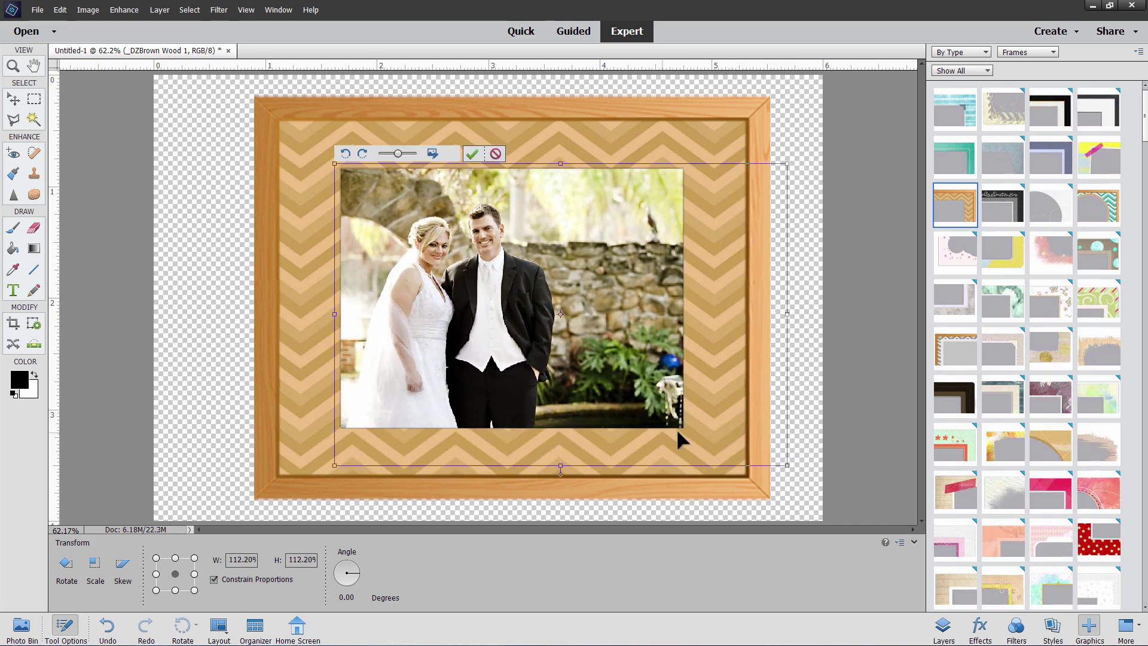
drag(562, 293, 564, 291)
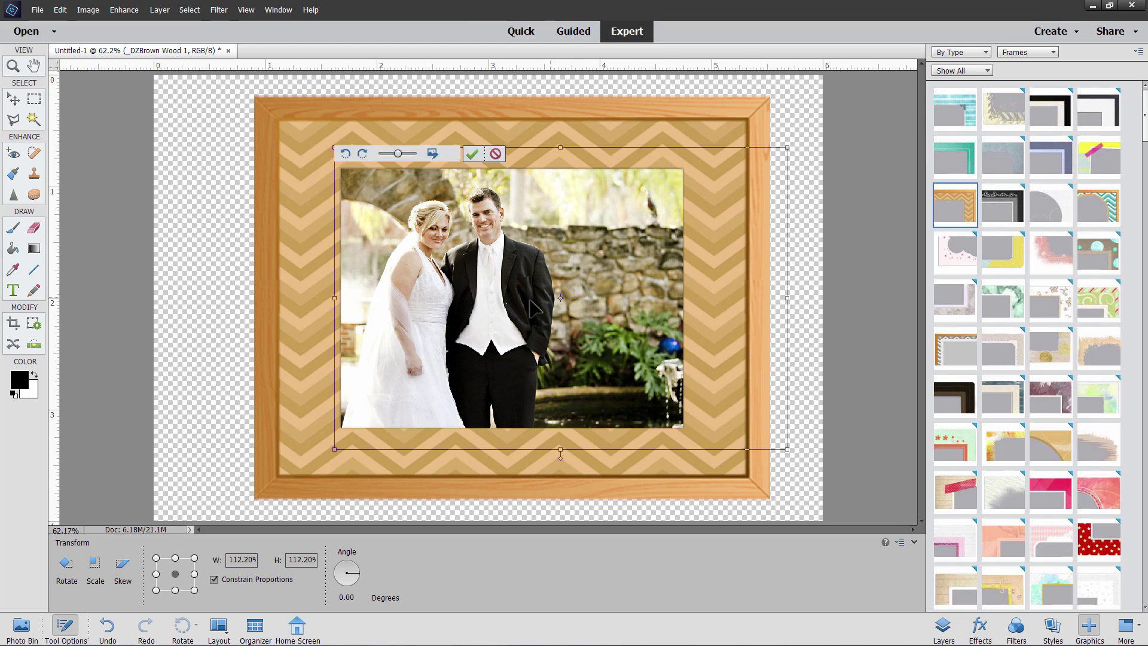
drag(398, 154, 397, 155)
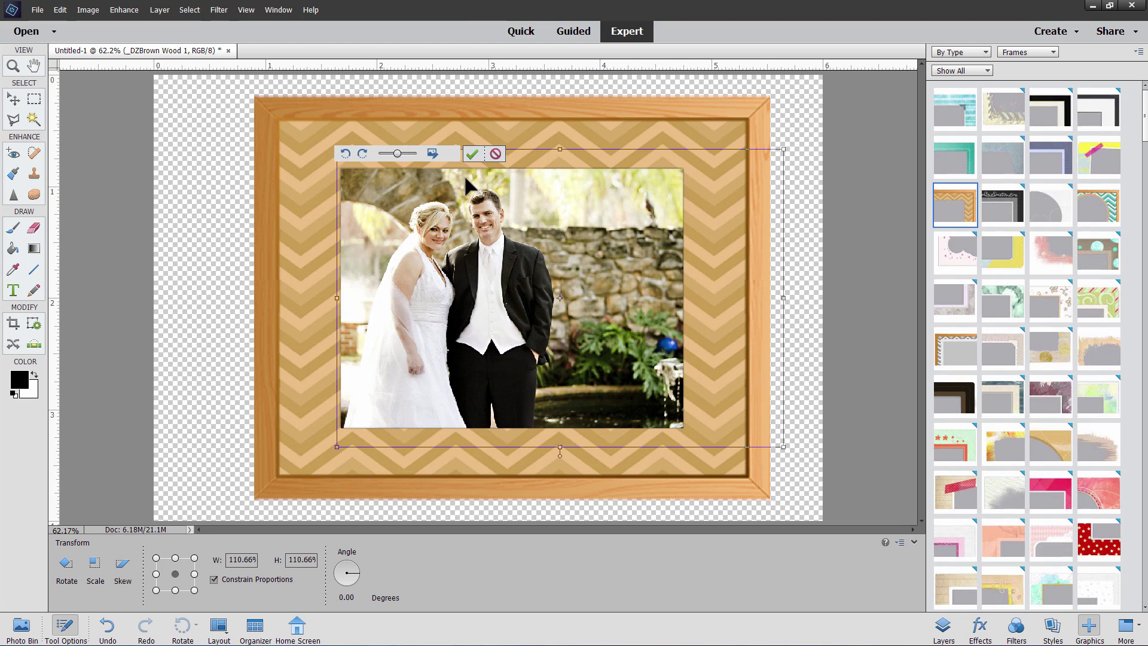
- Try rotating the photo 90° clockwise inside the frame and turn it back upright
click(358, 154)
click(361, 154)
click(362, 153)
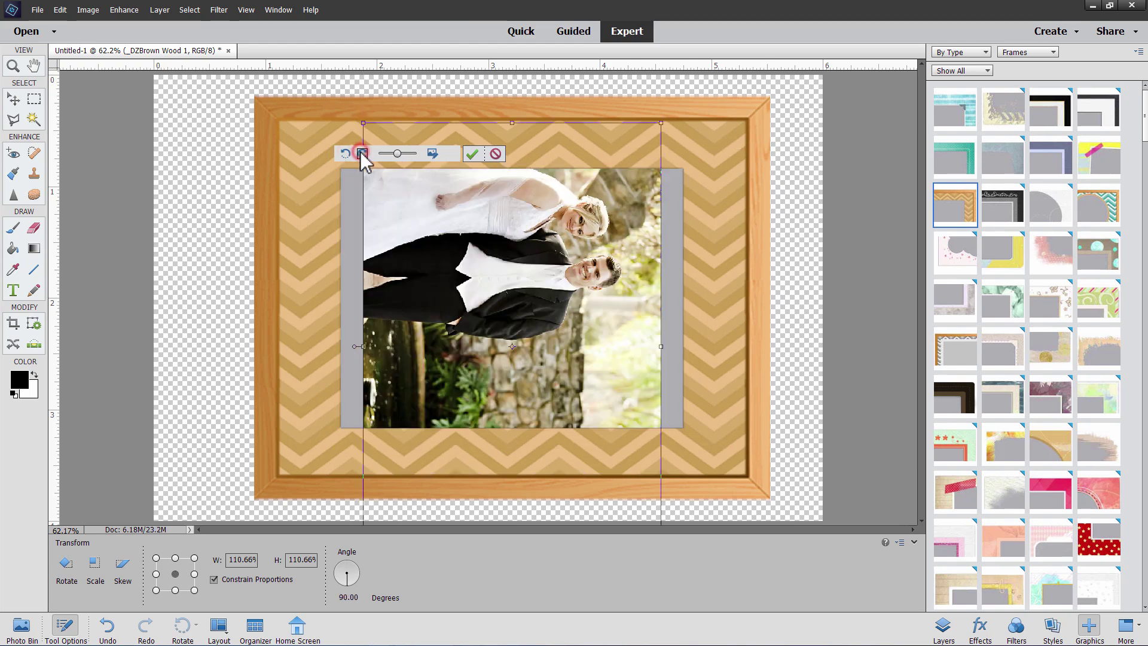
click(346, 154)
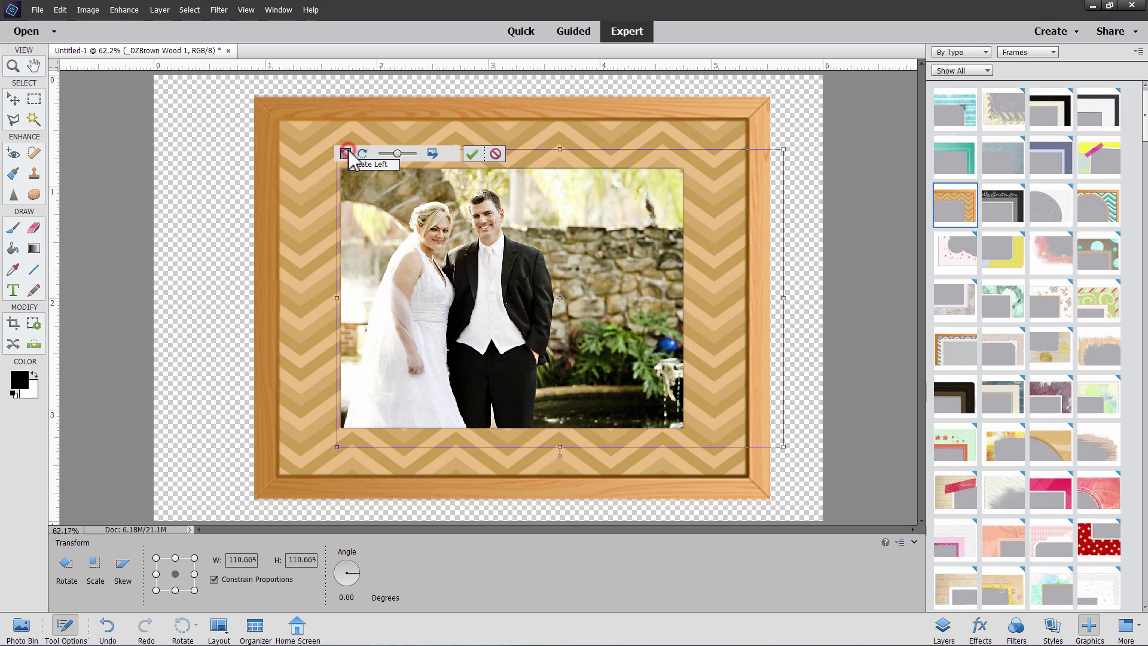
- Commit the enlarged photo's size and upright placement inside the Brown Wood frame
click(471, 154)
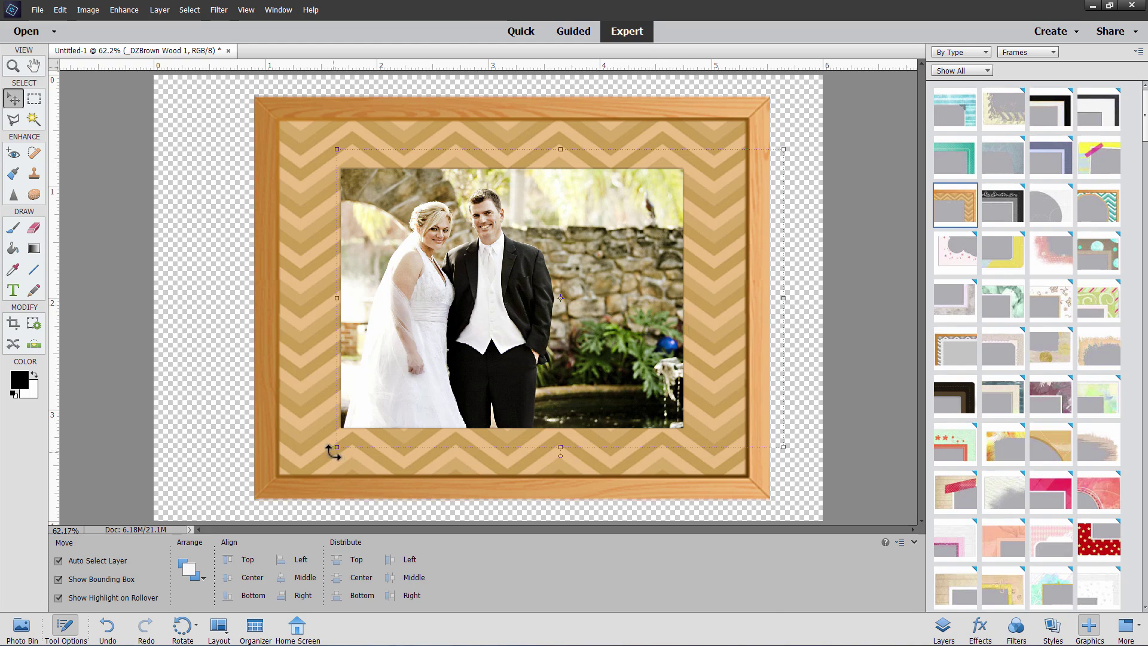
mouse_move(333, 452)
mouse_down()
mouse_move(376, 475)
mouse_move(332, 406)
mouse_move(343, 445)
mouse_up()
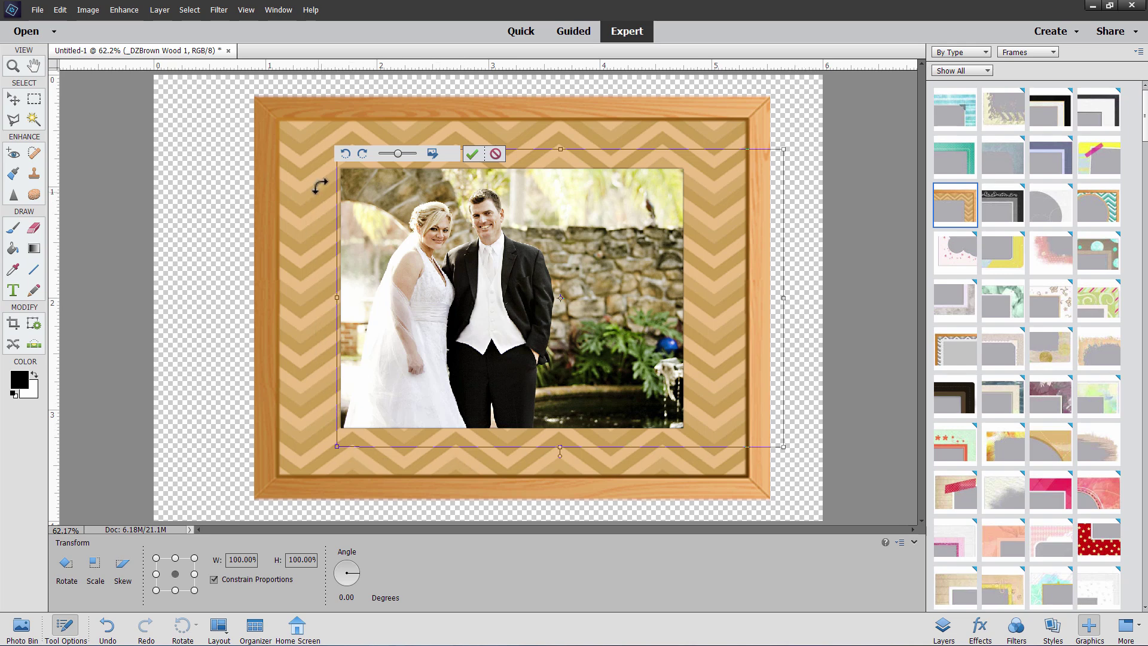
click(473, 156)
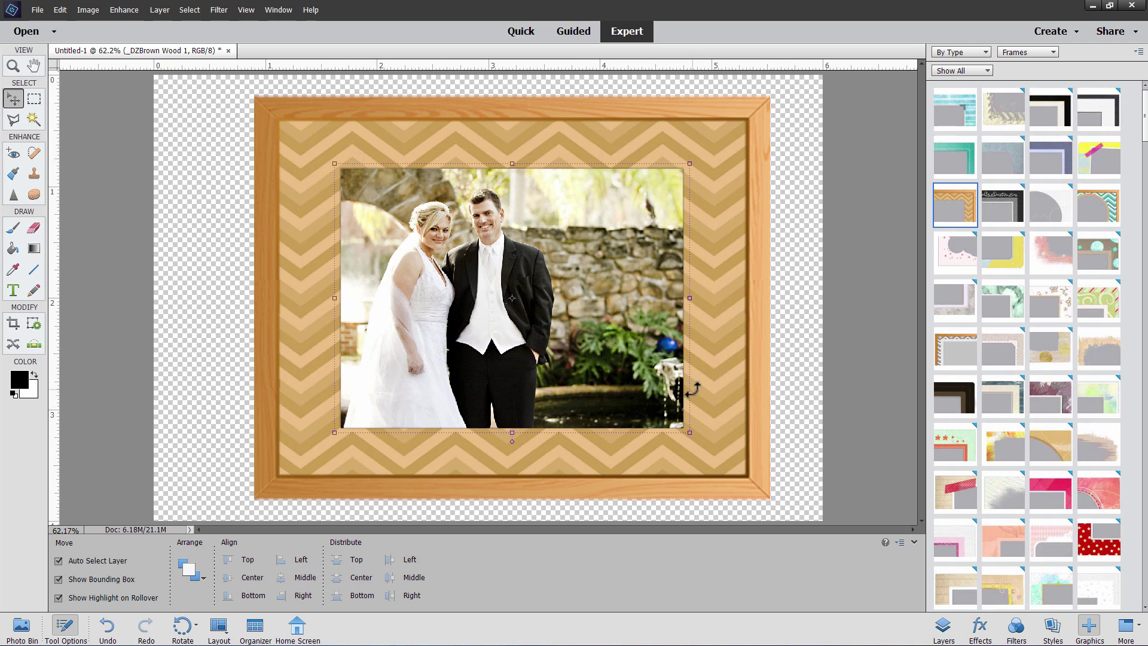
- Shrink the framed photo to about 3.6 inches wide and tilt it slightly counterclockwise on the right part of the canvas
drag(690, 163, 607, 174)
click(352, 478)
drag(655, 407, 769, 396)
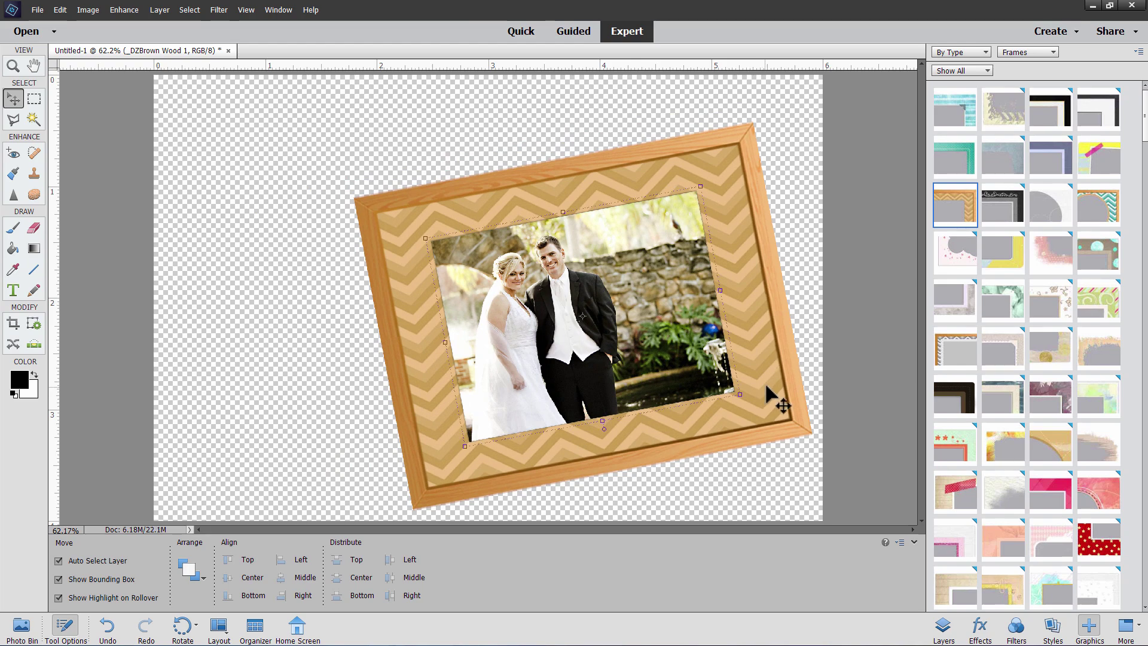
- Close the photo adjustment inside the Brown Wood frame and shrink the tilted framed photo slightly from its upper-left corner
click(644, 267)
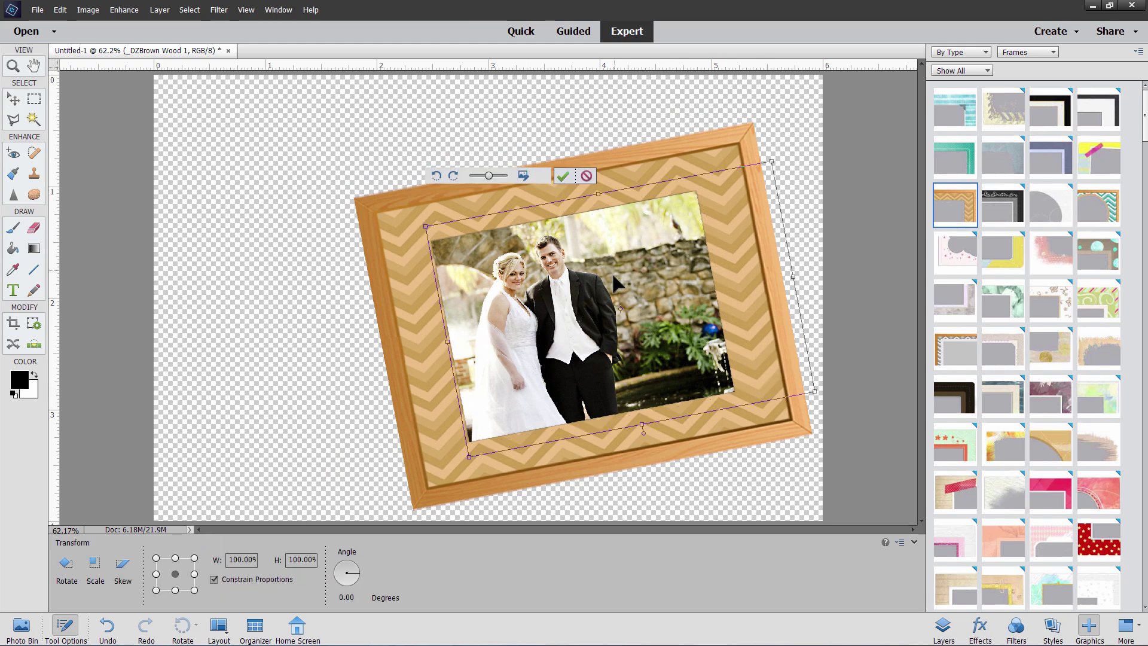
click(564, 177)
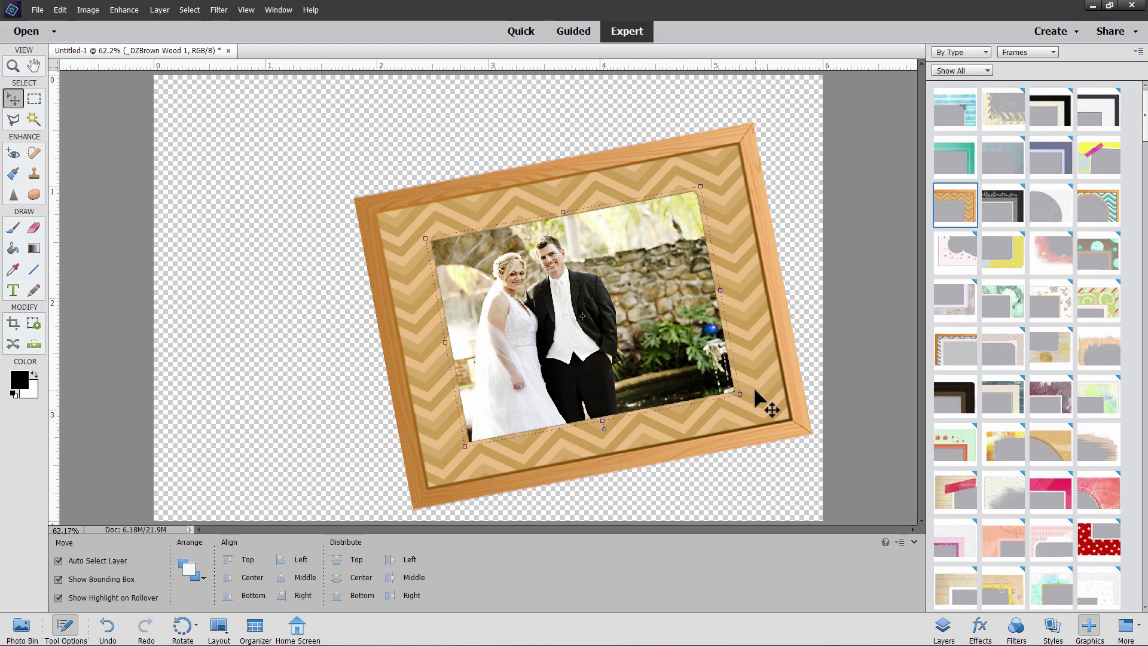
drag(446, 230, 452, 235)
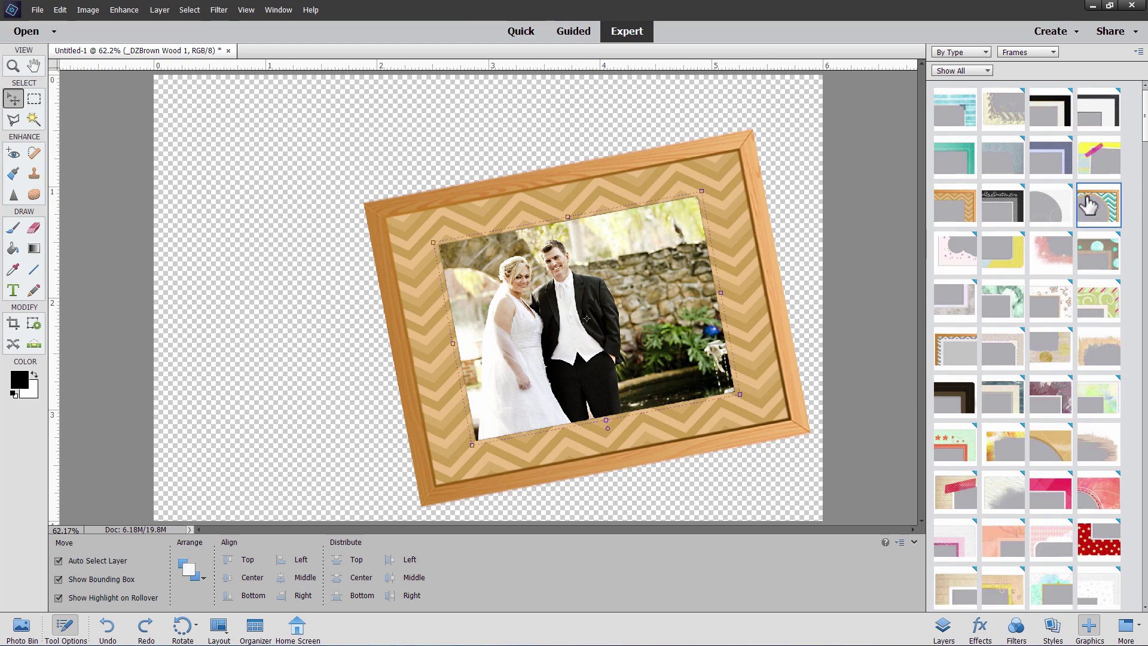
- Try the Circular and Blue Dots frames around the couple's photo and restore the Brown Wood frame
double_click(1103, 203)
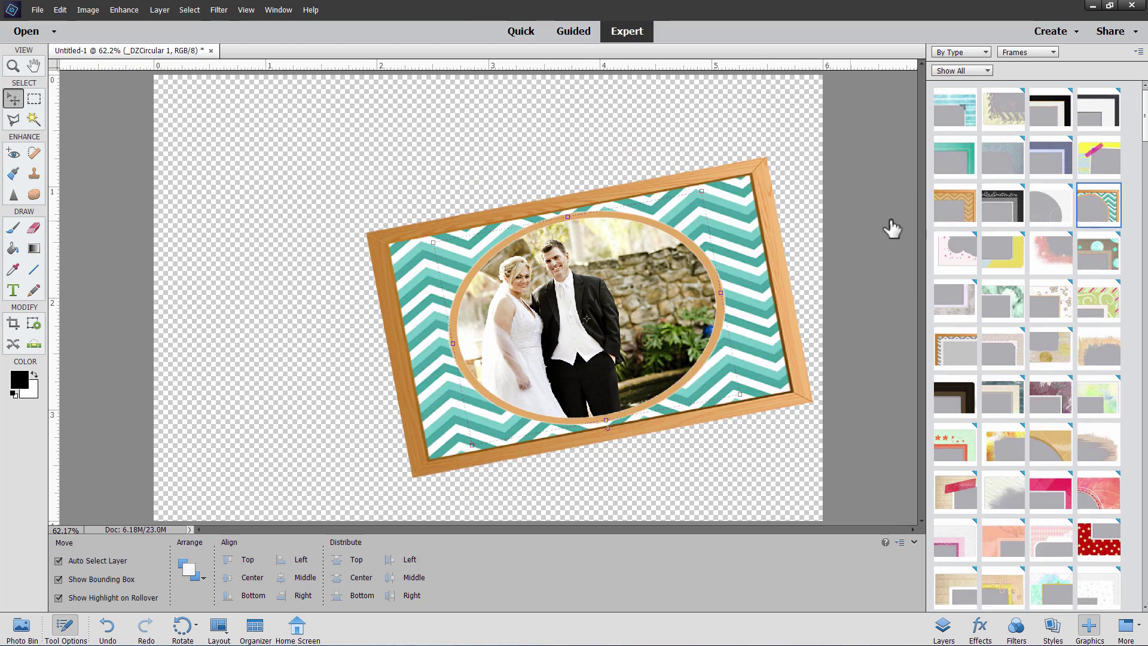
double_click(951, 162)
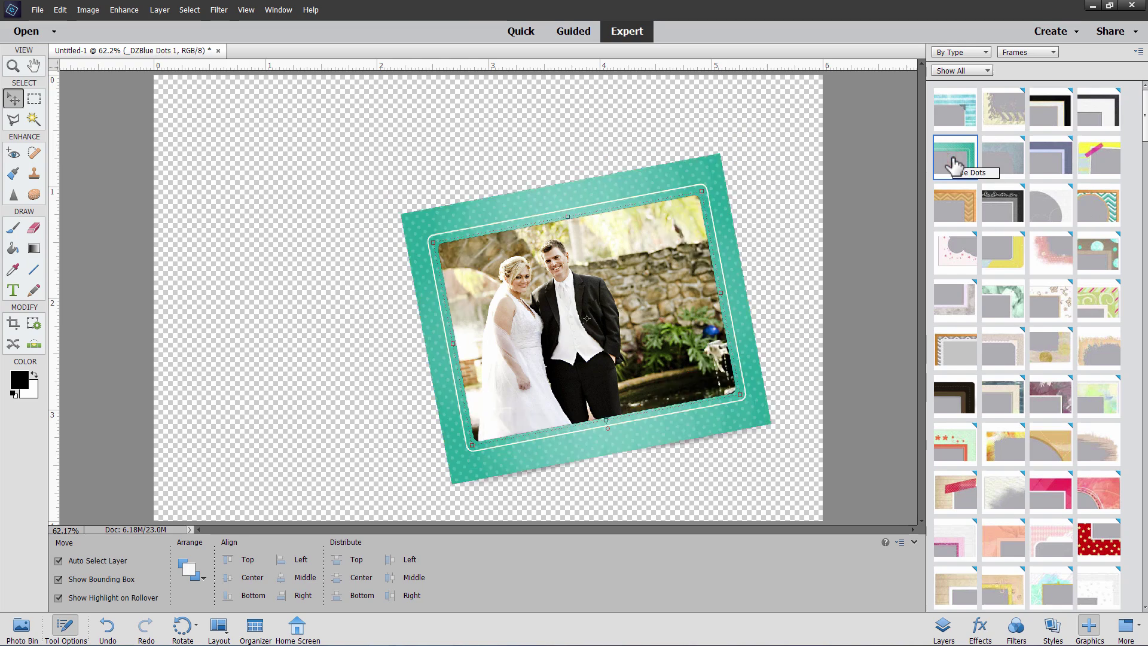
double_click(961, 211)
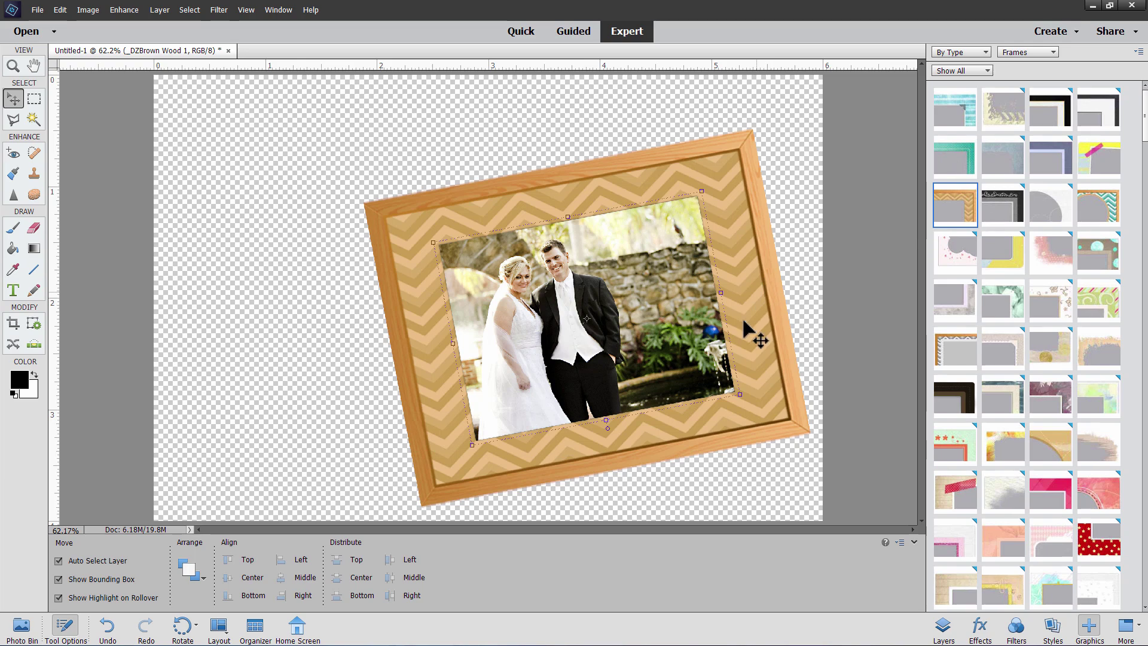
- Deselect the framed photo and add the teal chevron Circular frame as a second, empty frame
click(877, 297)
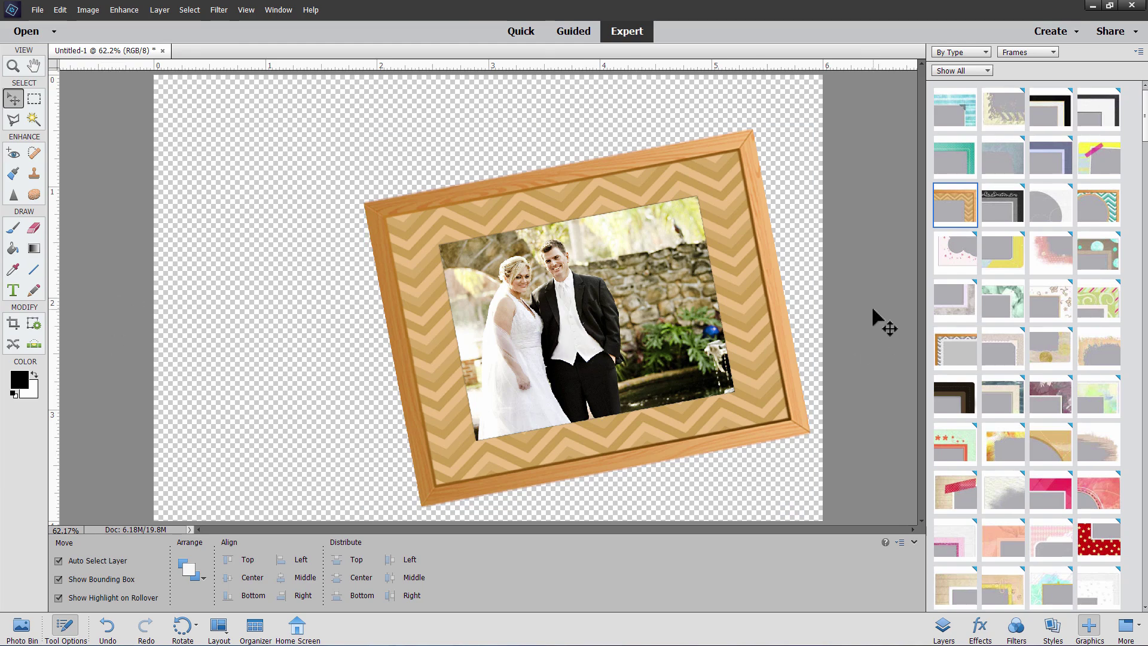
click(1091, 206)
double_click(1093, 209)
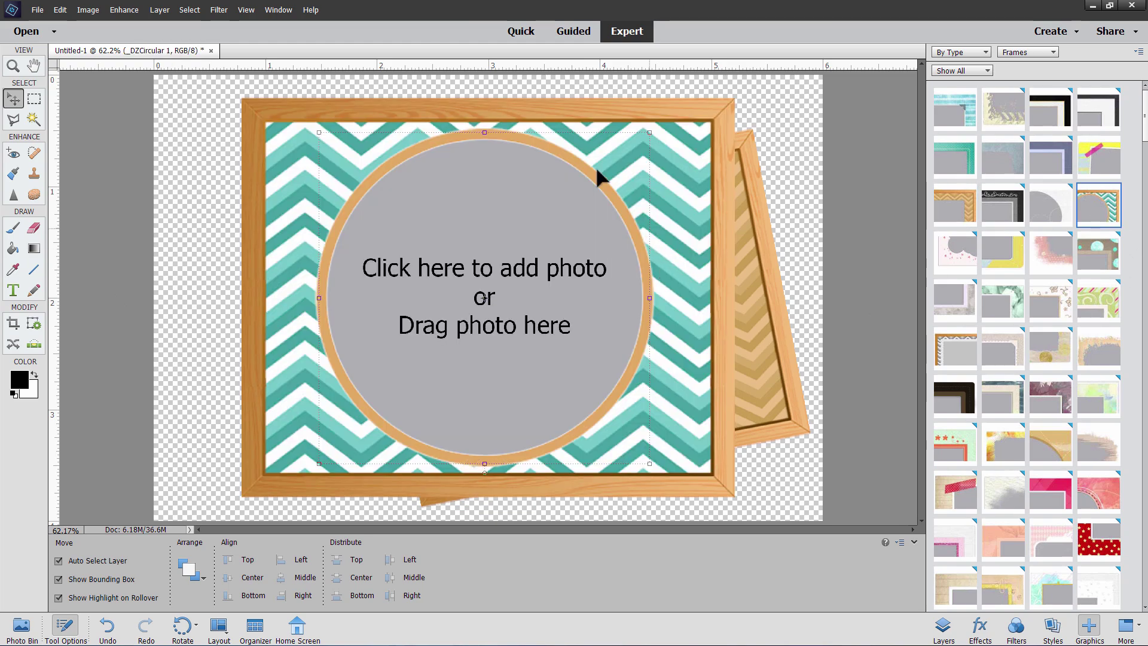
- Move the empty Circular frame left so its outer edge sits about 0.2 inch from the canvas's left edge
drag(572, 120, 518, 120)
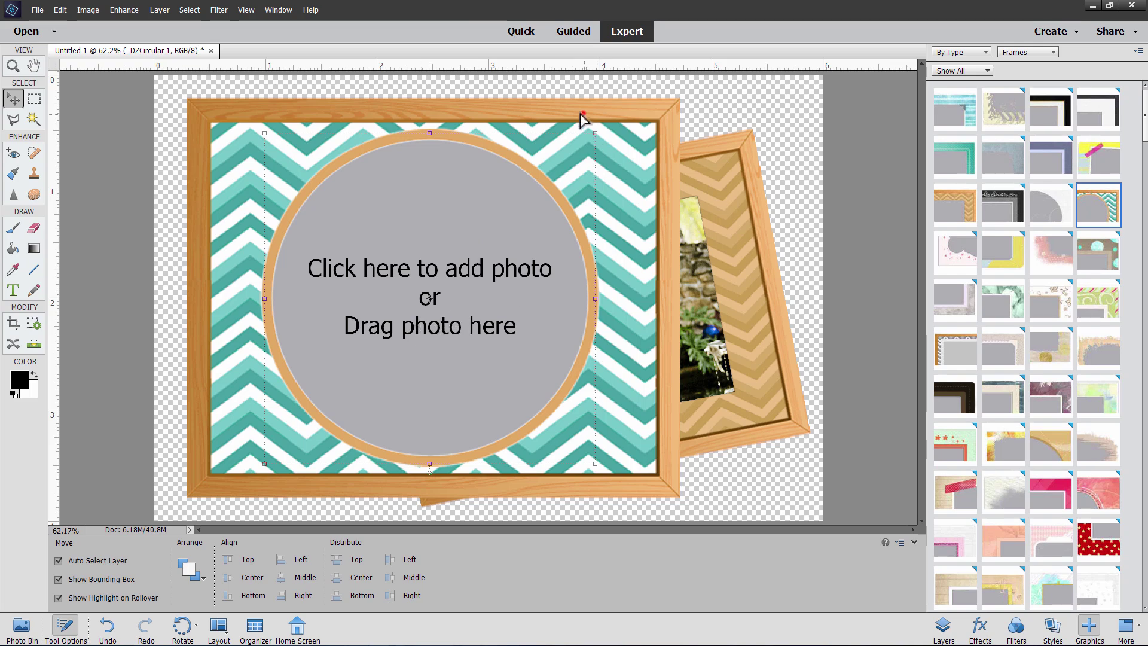
drag(584, 111, 337, 121)
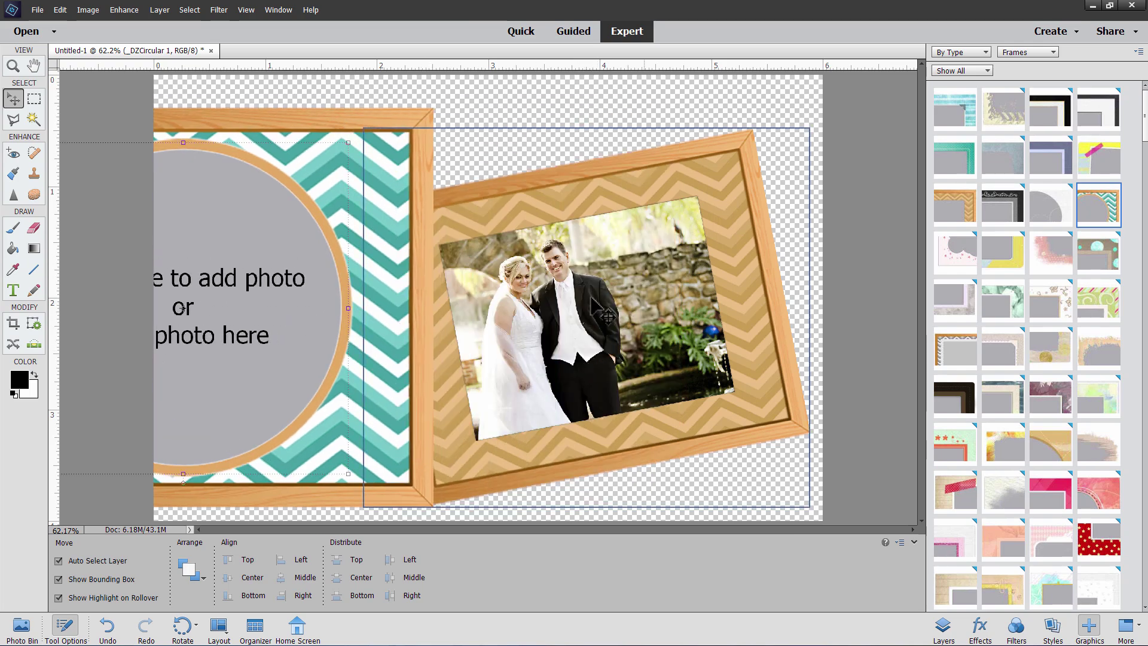
drag(296, 122, 532, 114)
- Fill the Circular frame with the photo of the couple in front of the chapel and center them in the opening
click(419, 258)
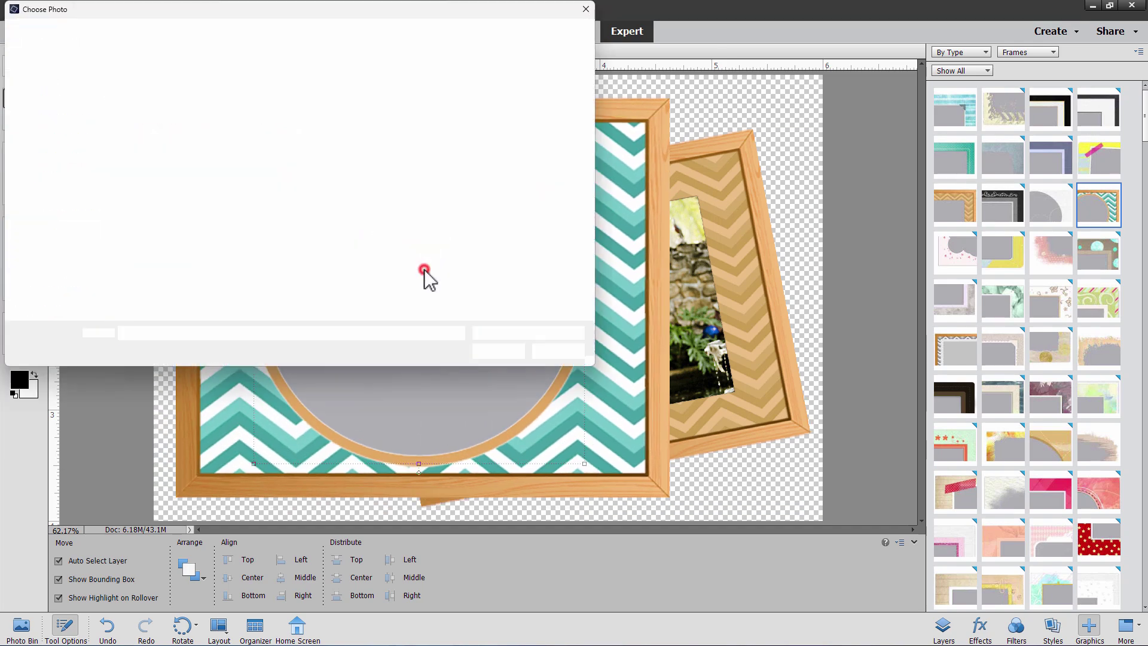
click(499, 351)
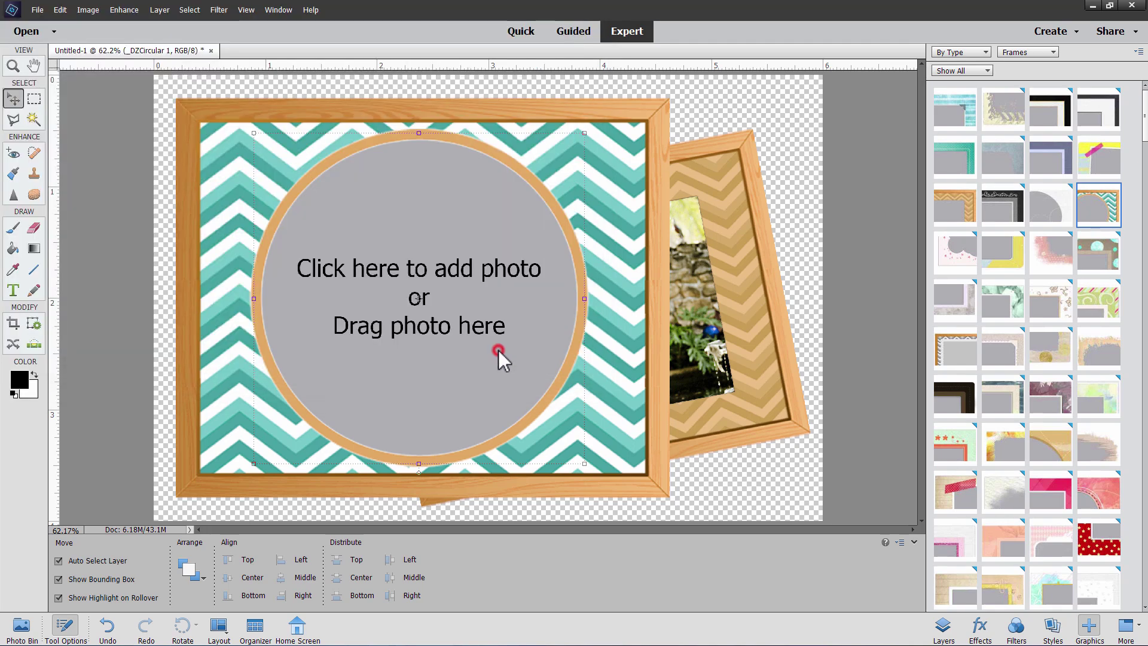
drag(443, 374, 487, 359)
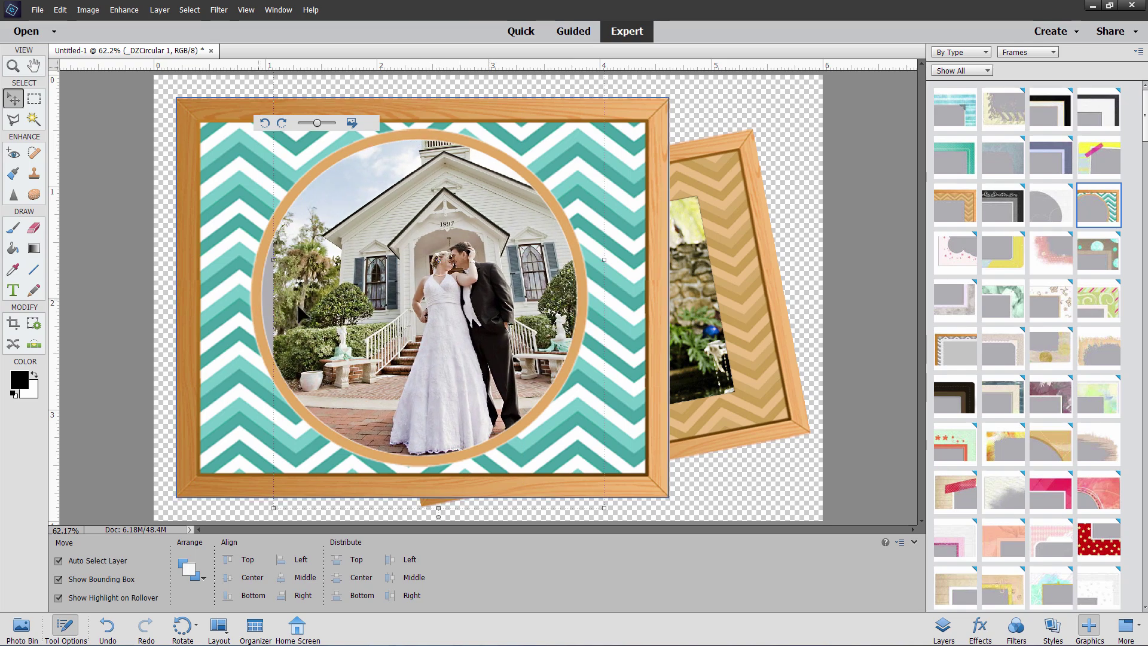
drag(365, 315, 339, 315)
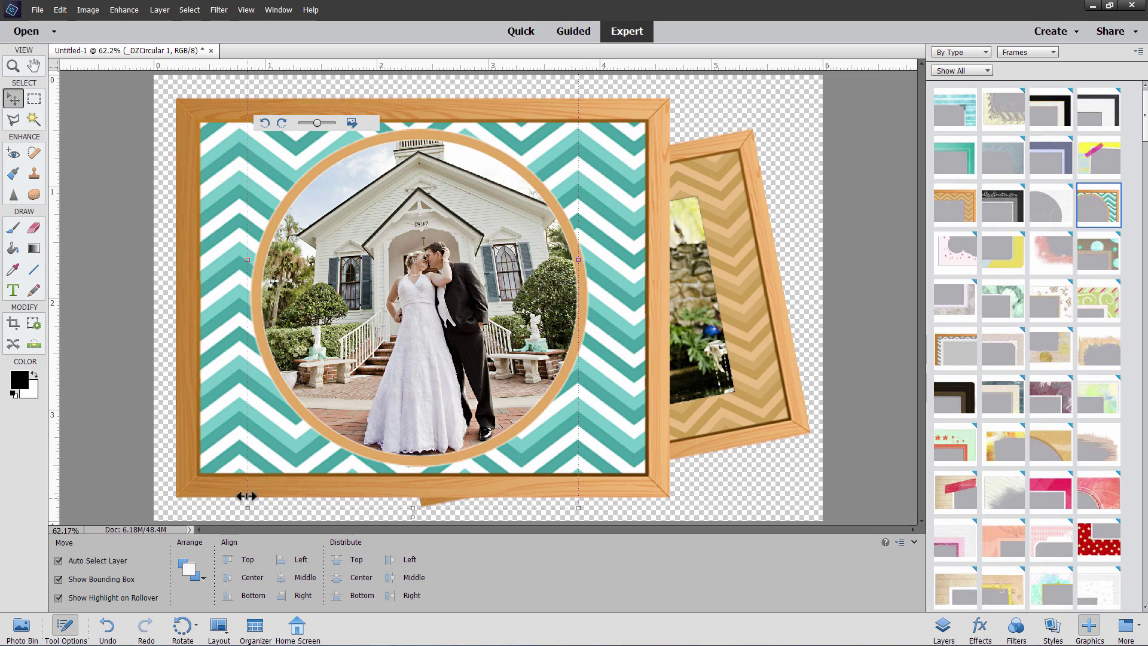
- Enlarge the chapel photo to about 113.46%, reposition it within the circular opening, and commit the change
drag(248, 506, 204, 574)
drag(498, 397, 509, 352)
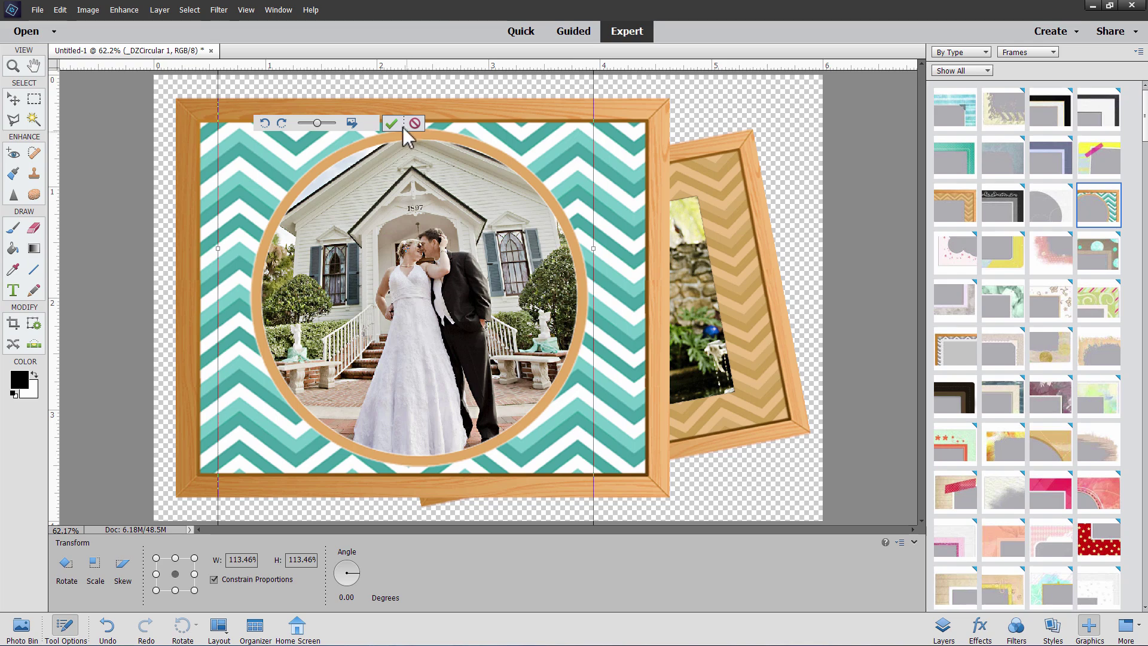
click(391, 124)
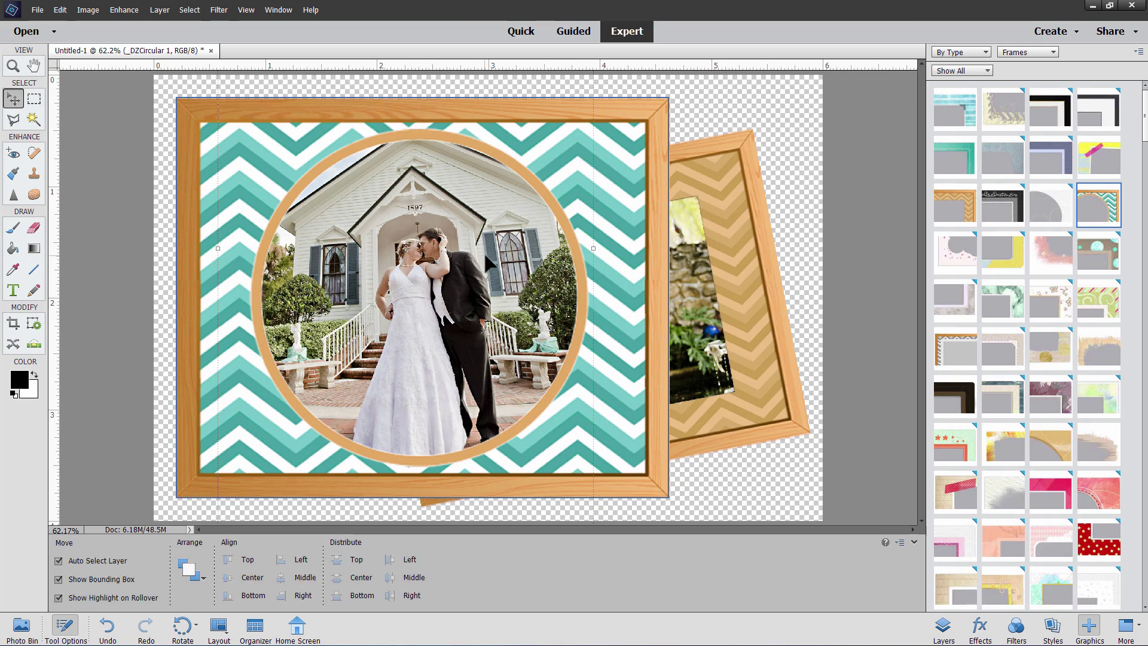
click(868, 297)
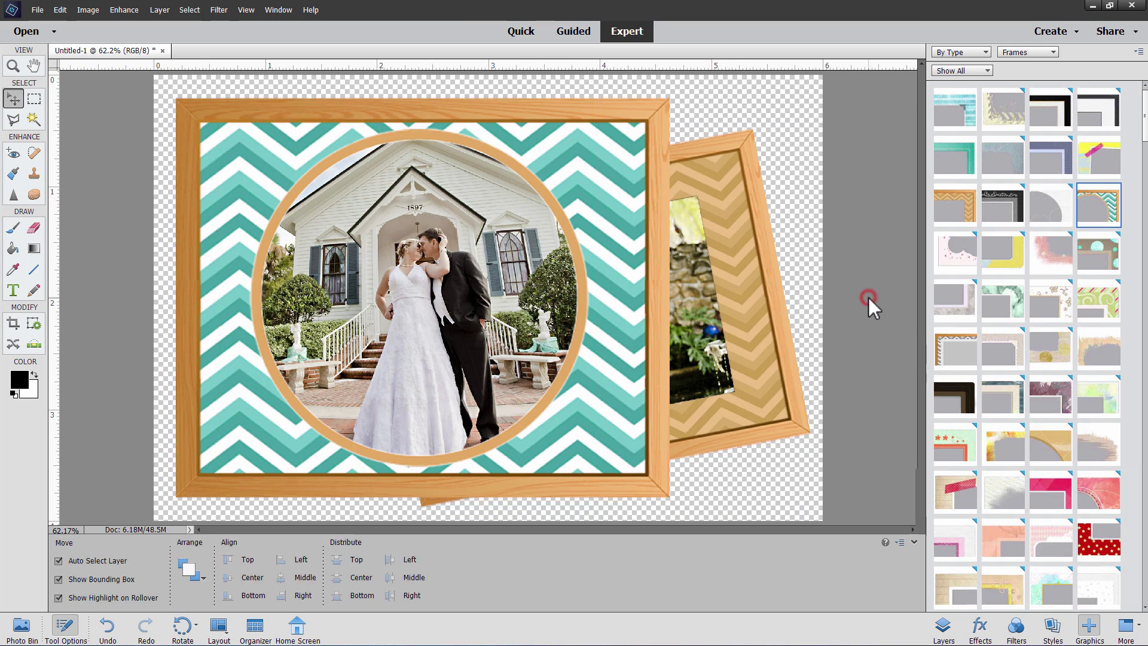
- Shrink the Circular frame to about 3.2 inches wide, tilt it slightly clockwise, and place it in the canvas's upper-left area
click(639, 413)
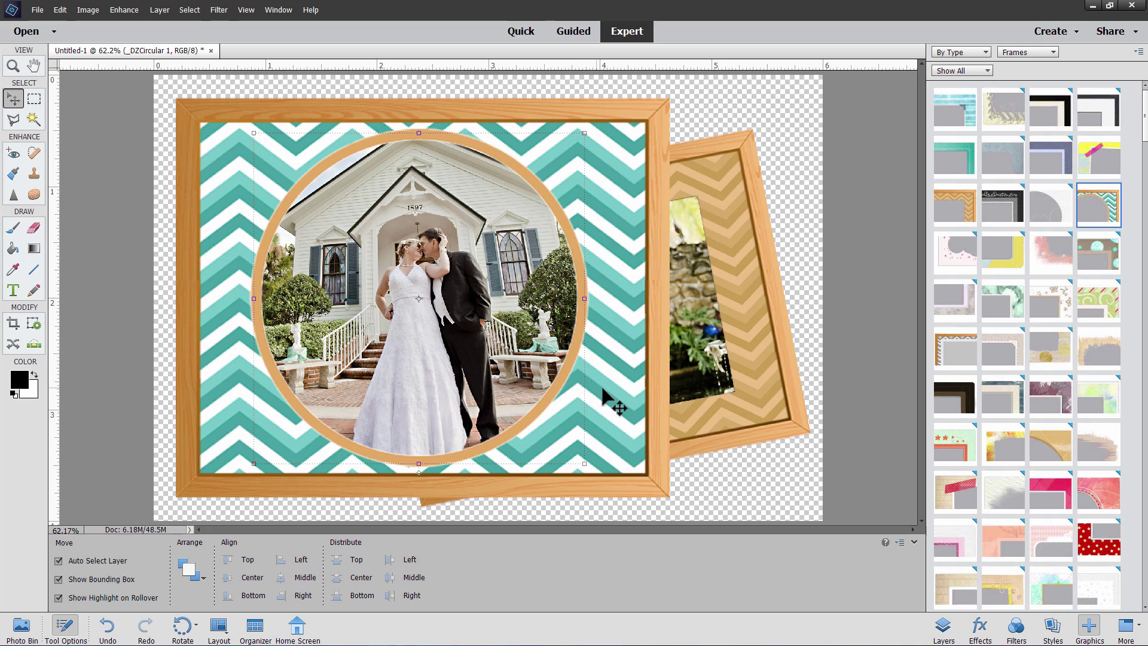
drag(256, 136, 424, 170)
drag(453, 208, 480, 210)
click(513, 492)
drag(590, 421, 496, 365)
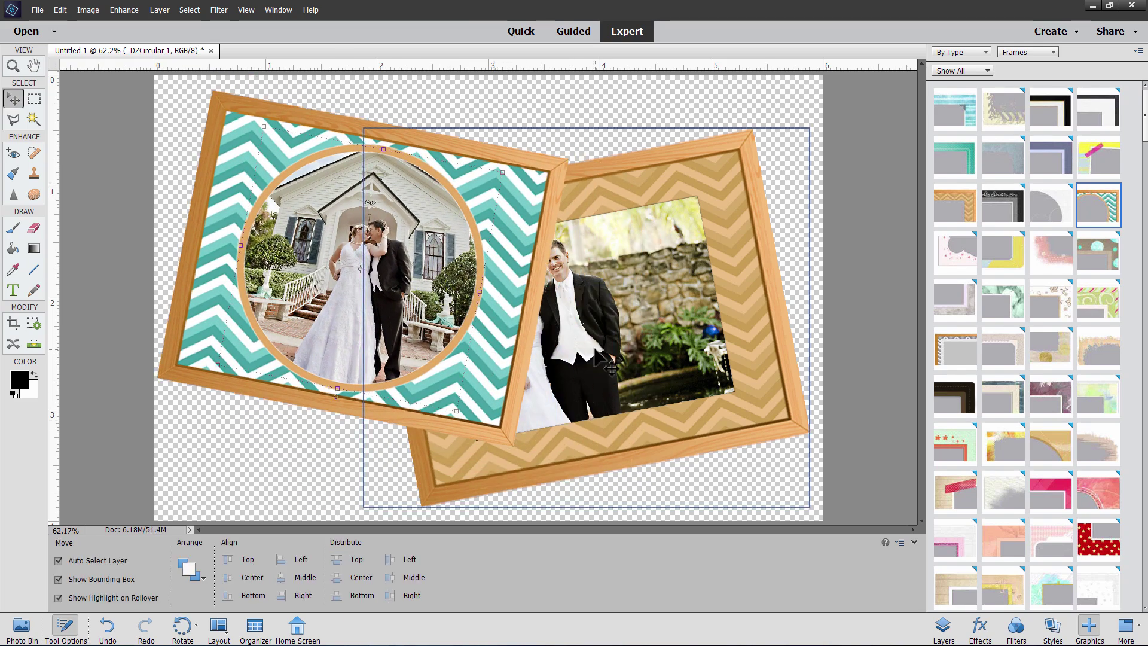
- Move the Circular frame over the Brown Wood frame and rotate it about 22.10° counterclockwise
drag(453, 327, 682, 387)
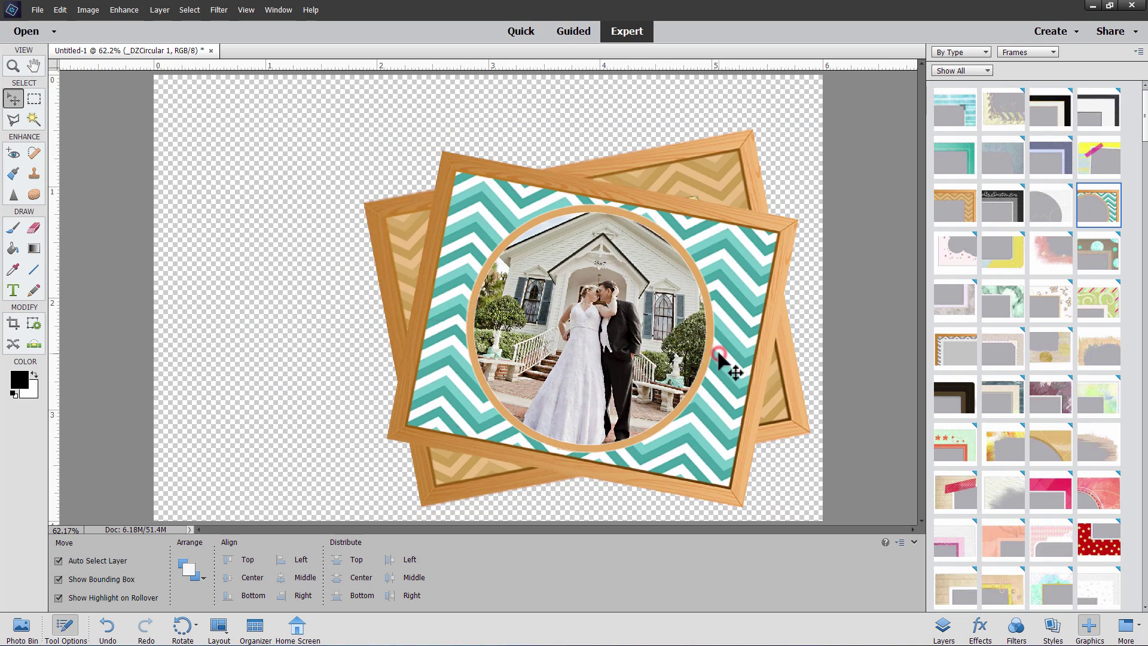
drag(719, 357, 734, 305)
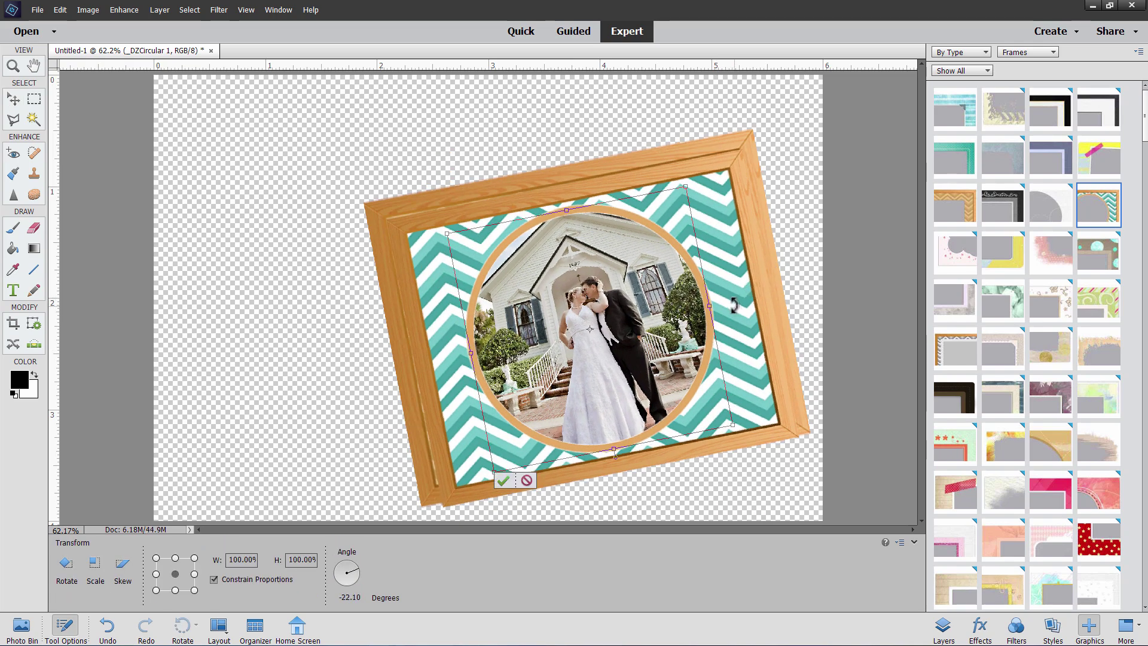
click(501, 479)
click(879, 385)
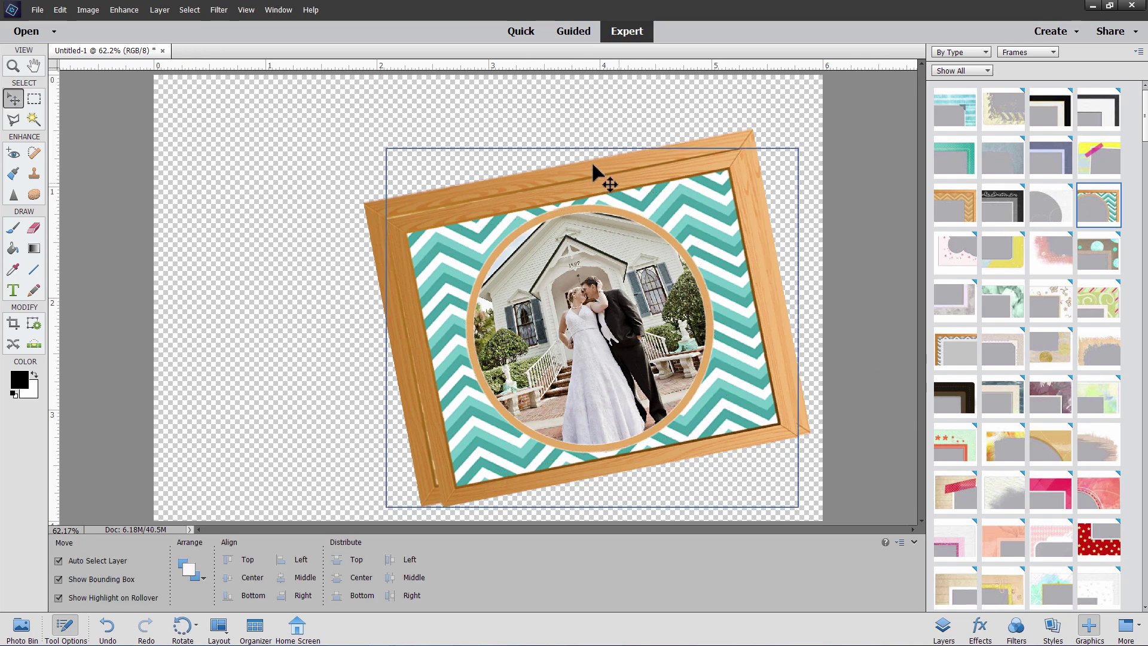
- Move the Brown Wood frame to the canvas's left side and rotate it about 38.67° clockwise
drag(595, 173, 408, 134)
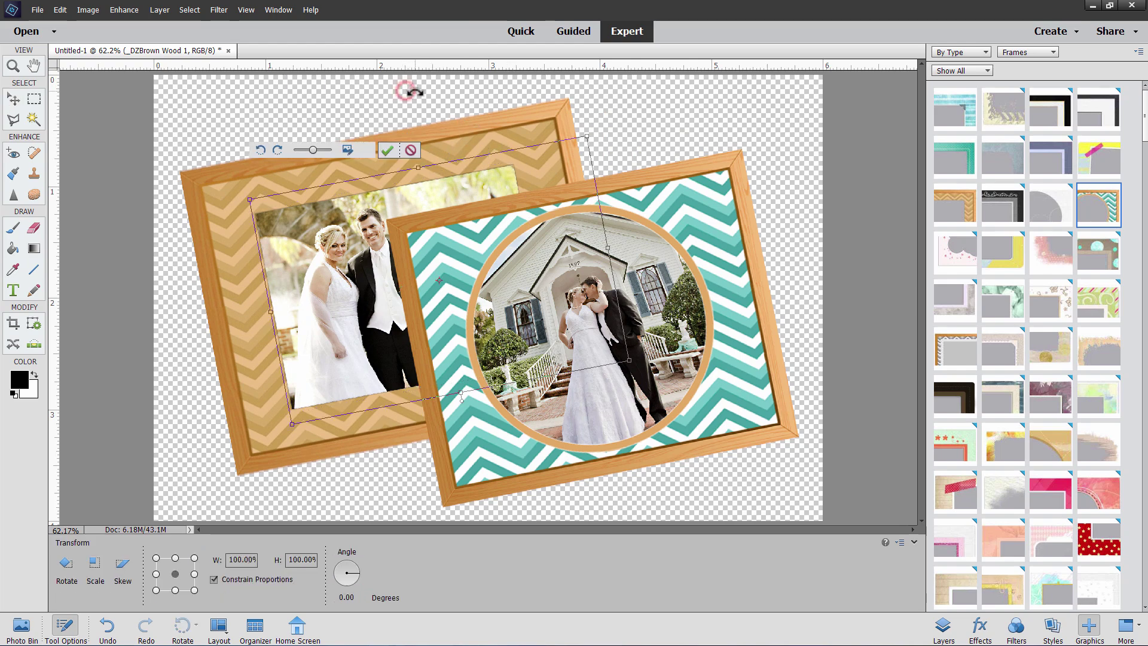
click(387, 150)
drag(536, 156, 572, 260)
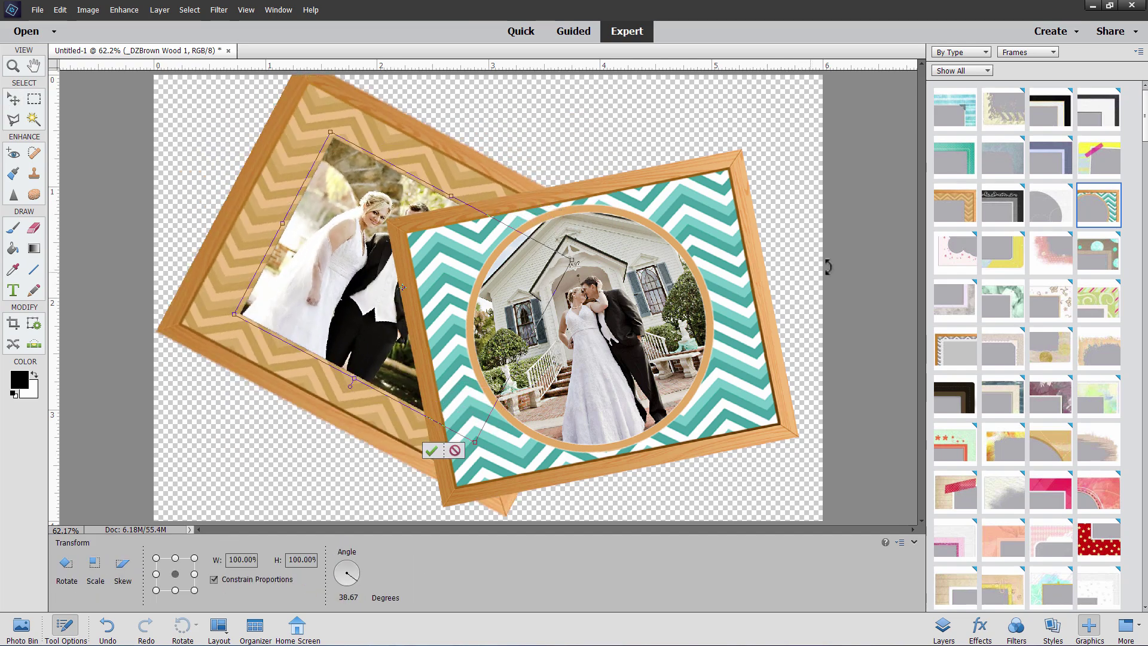
key(Return)
- Move the Circular frame into the canvas's lower-right corner, slightly overlapping the Brown Wood frame
click(886, 322)
click(715, 162)
drag(653, 171, 704, 209)
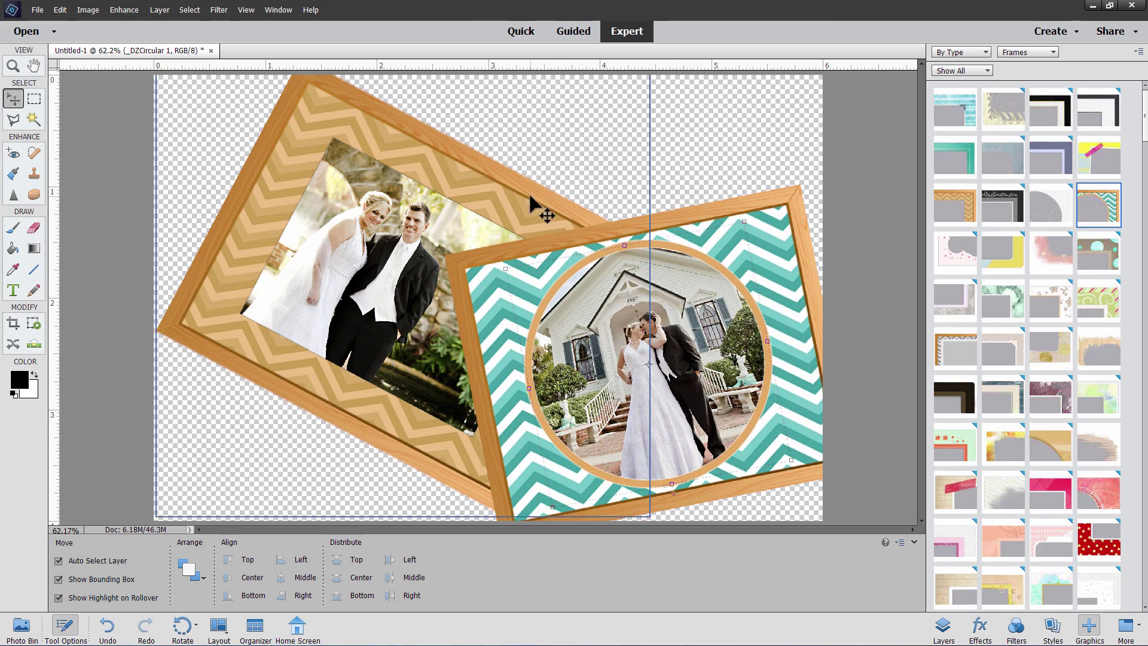
- Reduce the Brown Wood frame's tilt to a slight clockwise angle and move it into the canvas's upper-left corner
click(226, 245)
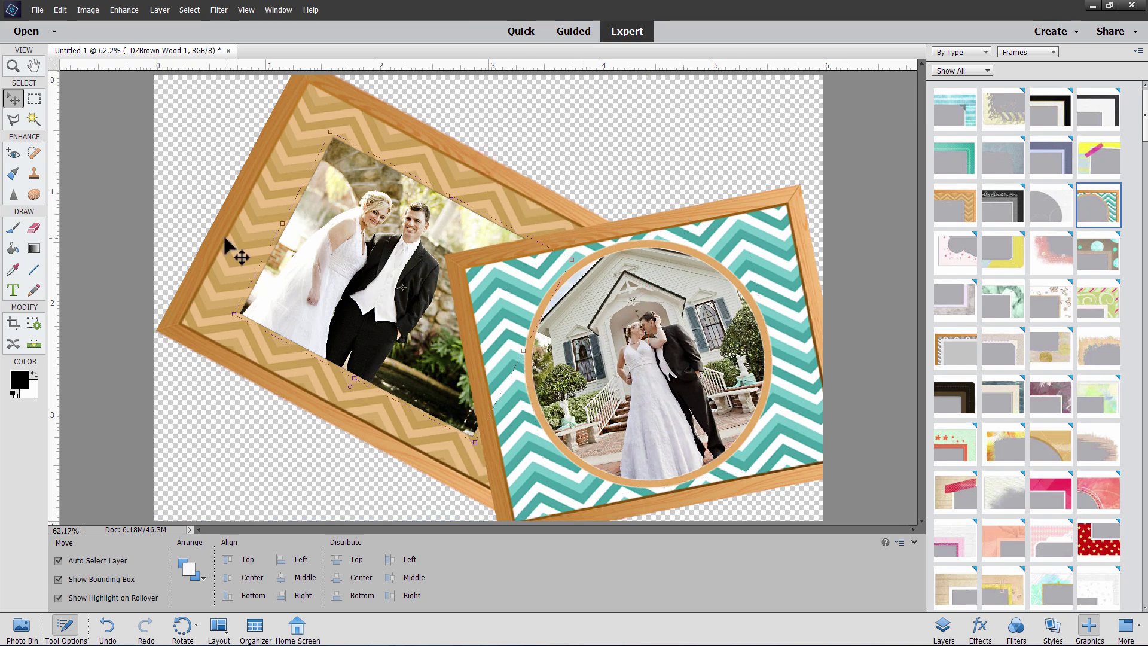
drag(276, 220, 263, 269)
click(480, 423)
drag(224, 303, 197, 276)
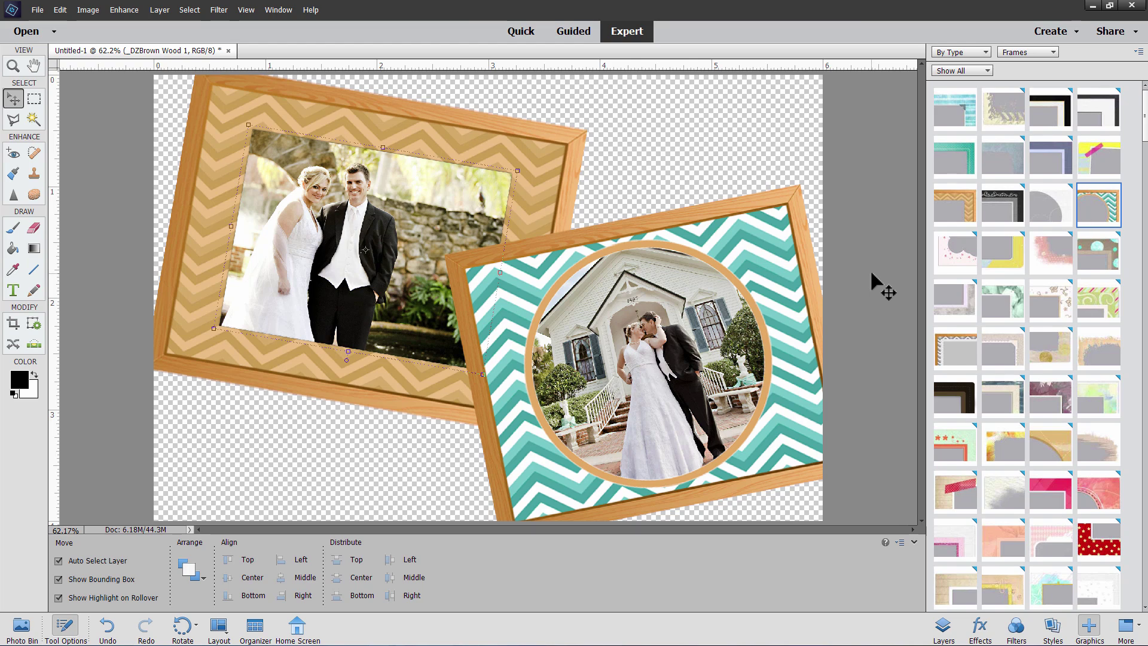
- Show the Backgrounds graphics and apply the pink flowers background behind the two frames
click(1043, 53)
click(1038, 63)
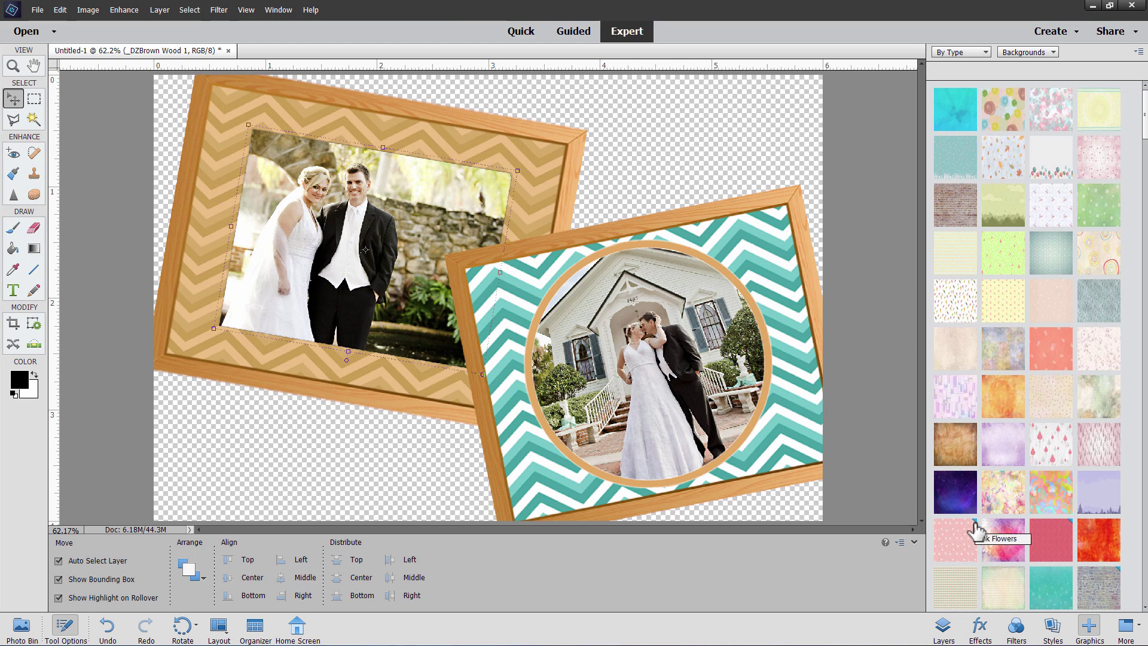
double_click(956, 546)
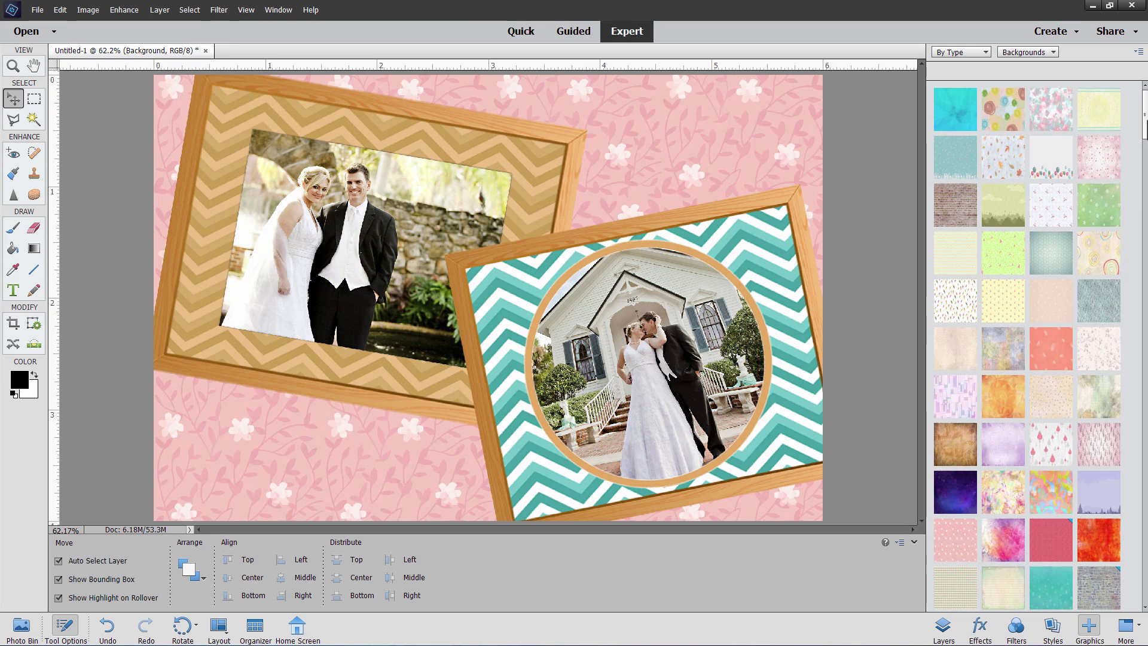
- Try the teal Love The Sea, the blue Sky, and the gray metal tread-plate backgrounds behind the frames
drag(1144, 120, 1146, 147)
scroll(1128, 389, down, 15)
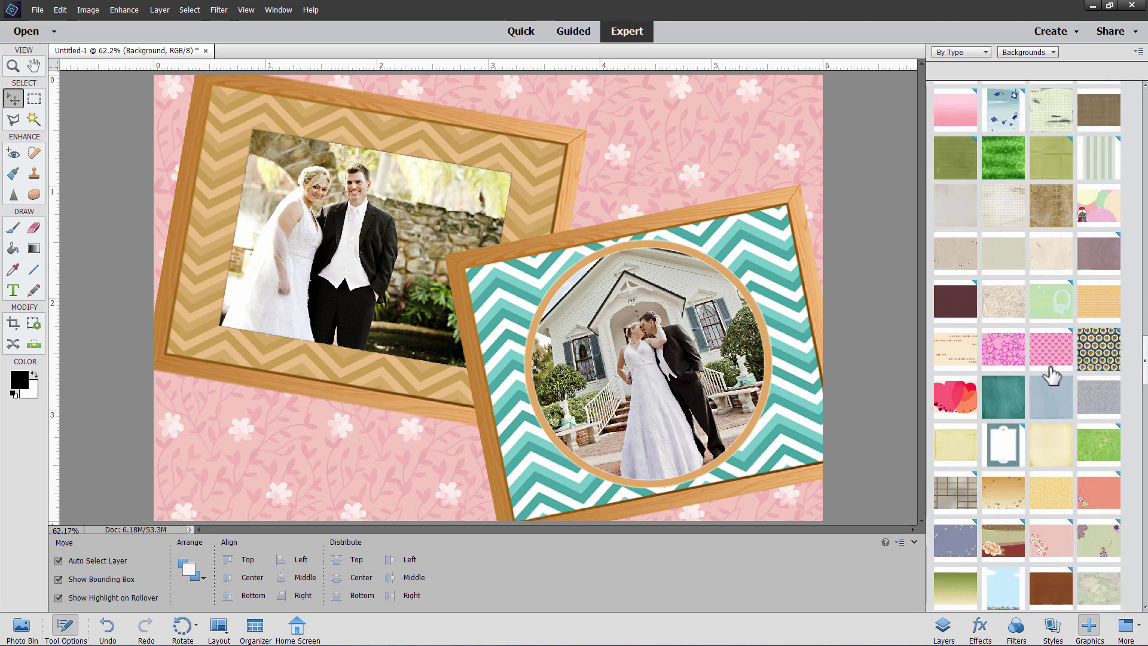
click(1008, 396)
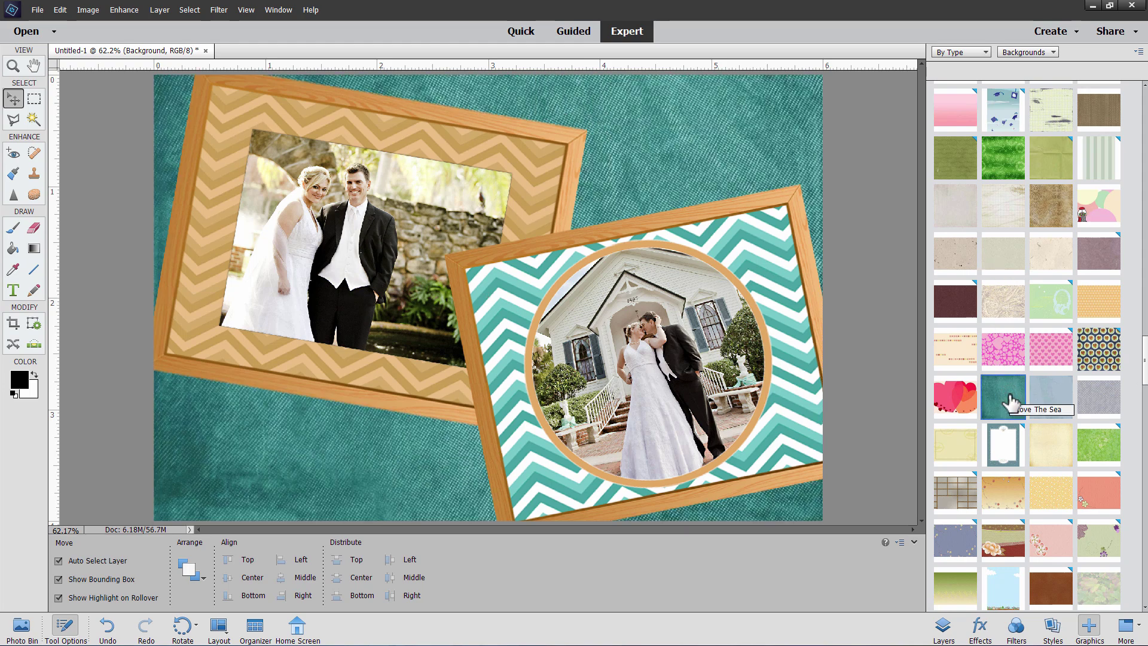
click(1050, 404)
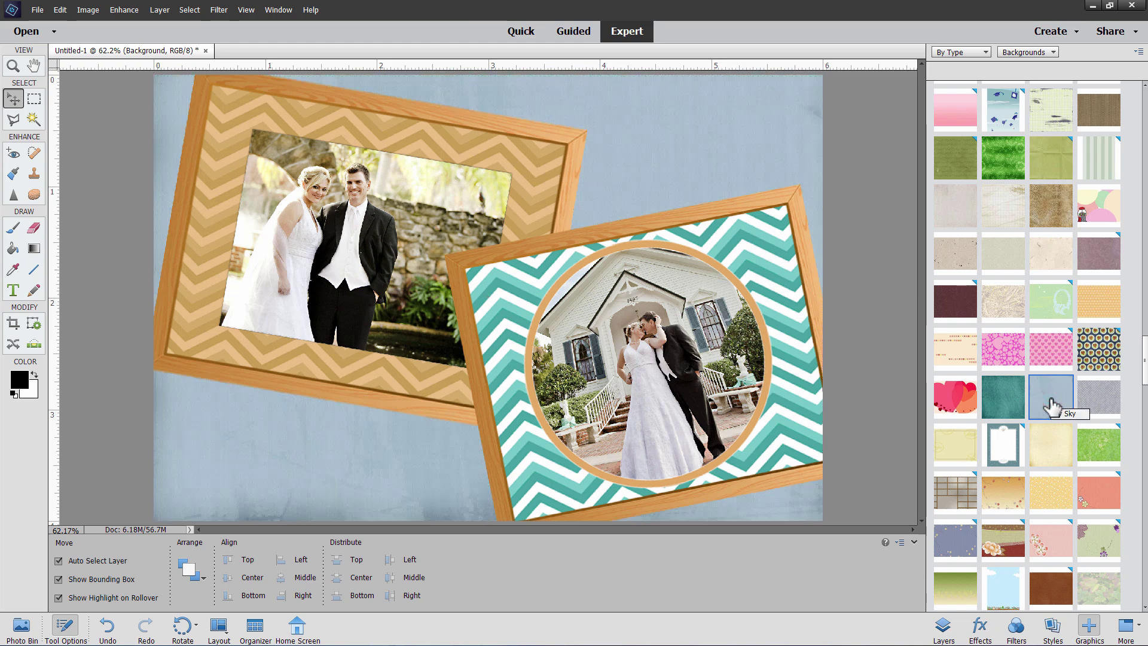
click(1099, 398)
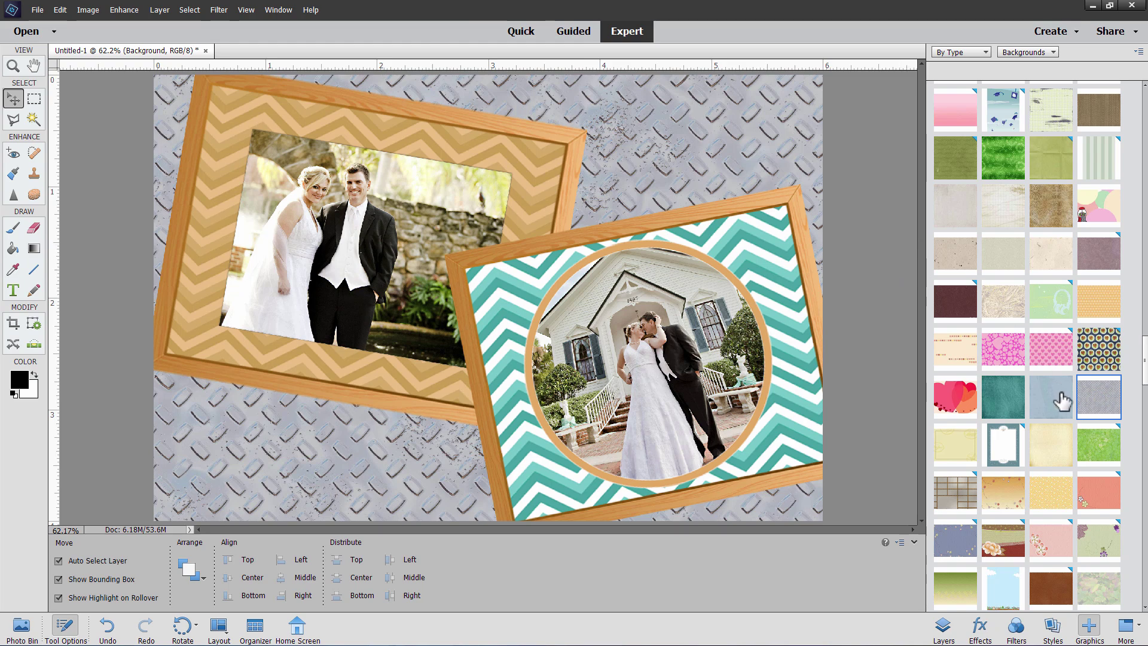
- Try the pale yellow, dark maroon, and straw-textured backgrounds behind the frames
click(965, 459)
click(954, 304)
click(1013, 310)
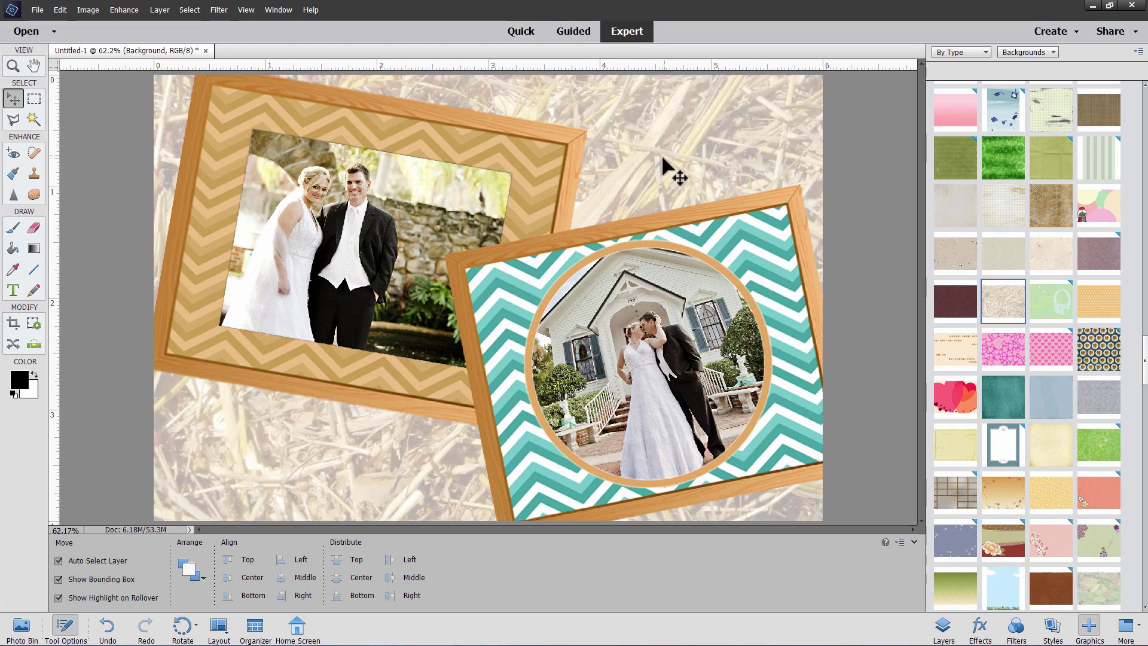
- Try the olive green background and replace it with the aged brown damask-patterned one
click(1056, 167)
click(1053, 210)
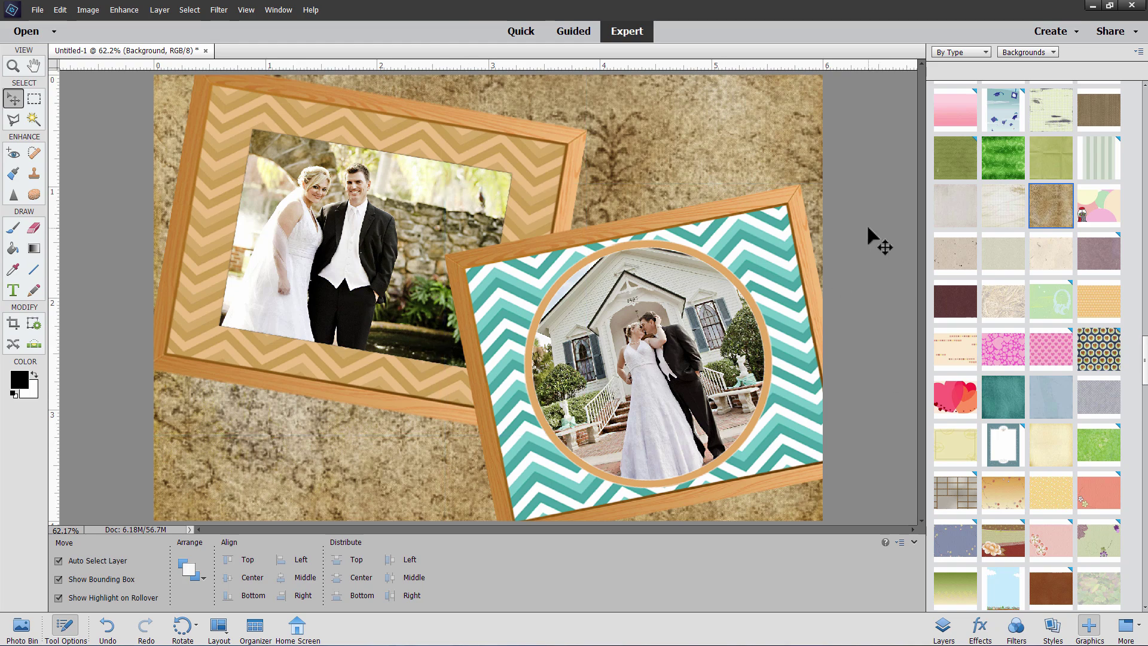
- Show the layer stack and collapse the _DZCircular 1 and _DZBrown Wood 1 frame groups
click(944, 627)
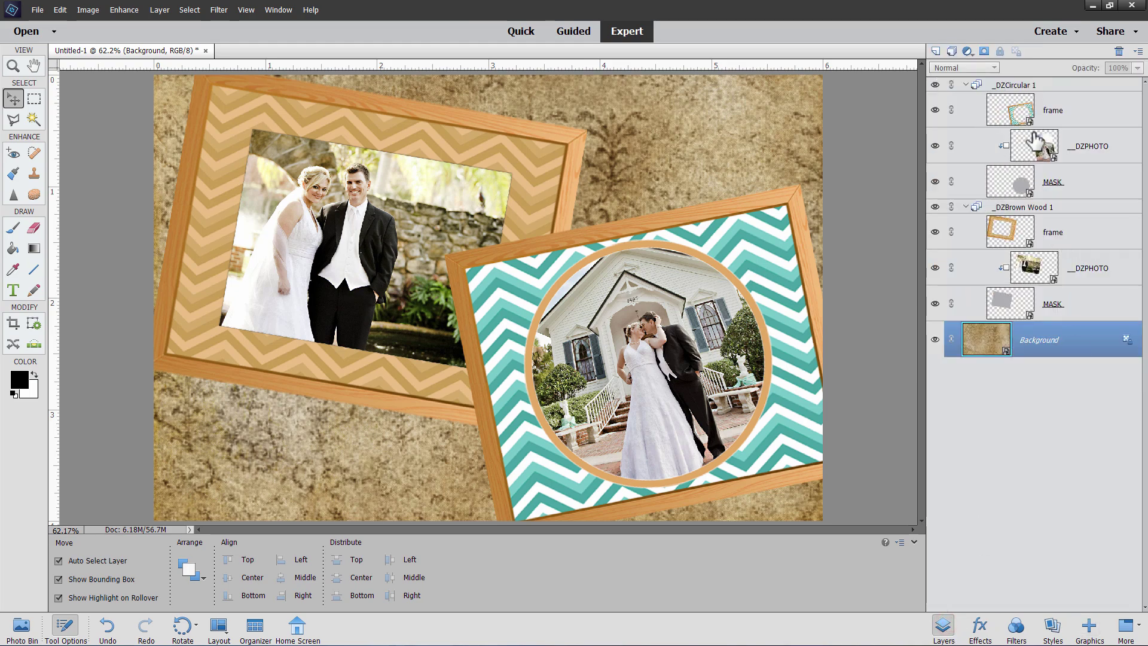
click(965, 86)
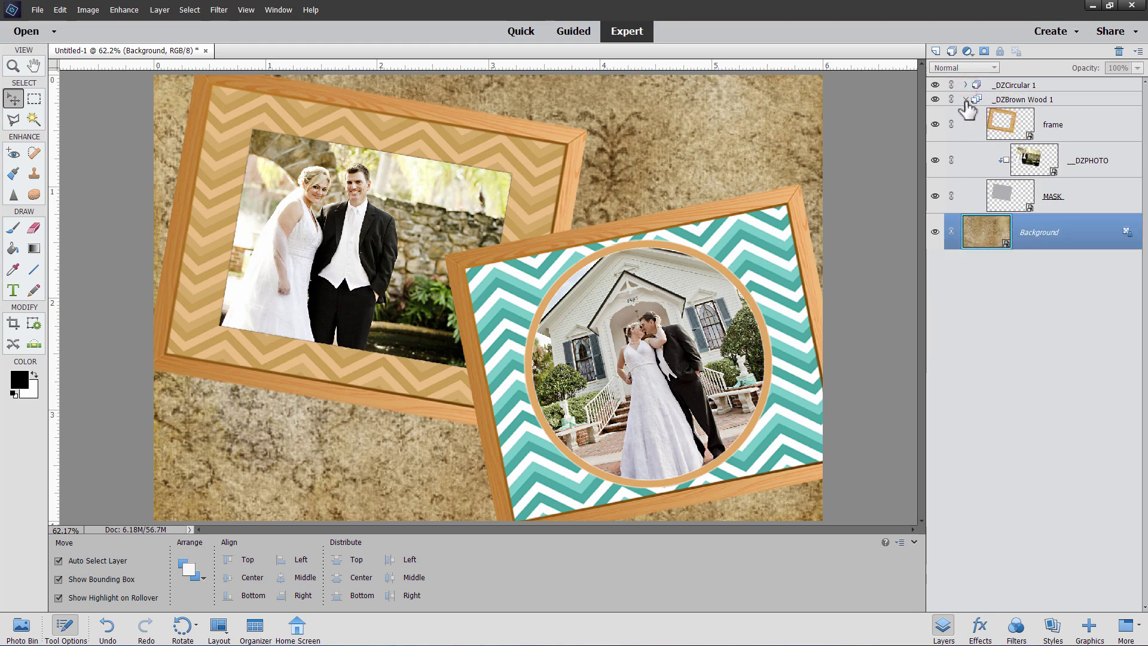
click(965, 100)
click(966, 100)
click(966, 99)
- Duplicate the _DZBrown Wood 1 frame group, keeping the suggested name
click(1027, 100)
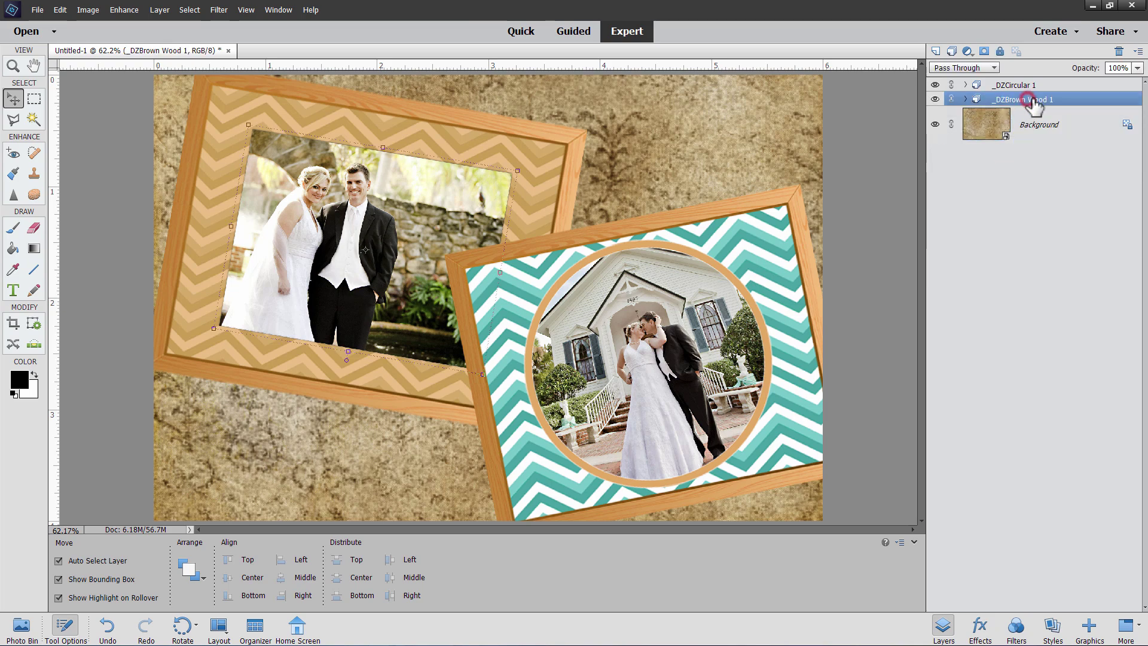
right_click(1027, 102)
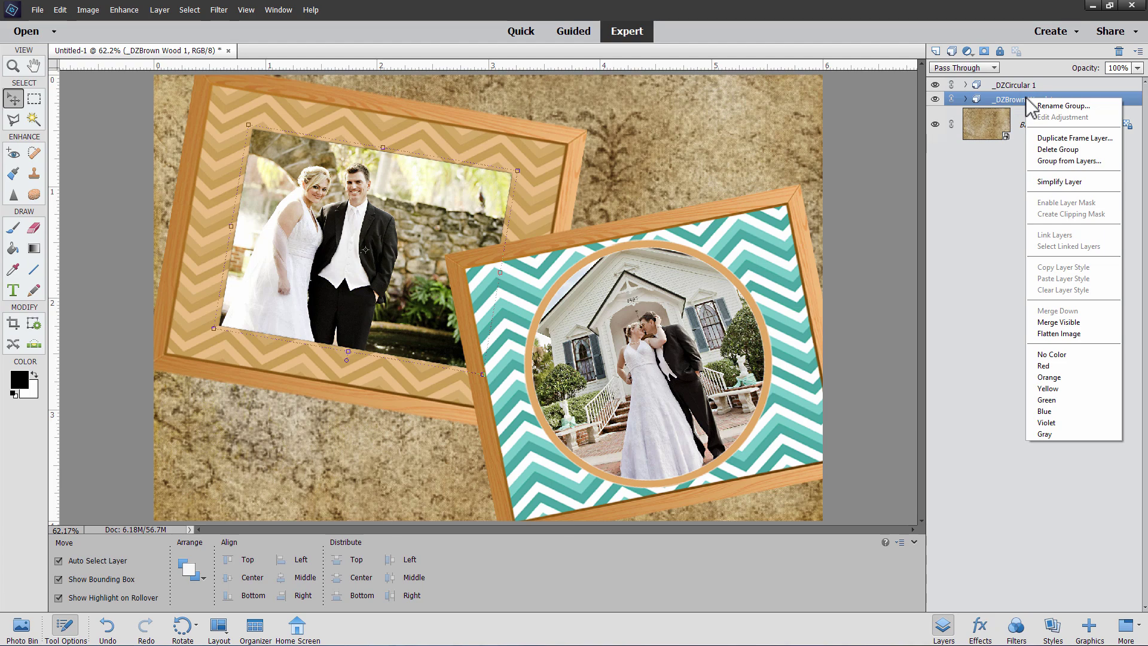
click(1054, 137)
click(691, 192)
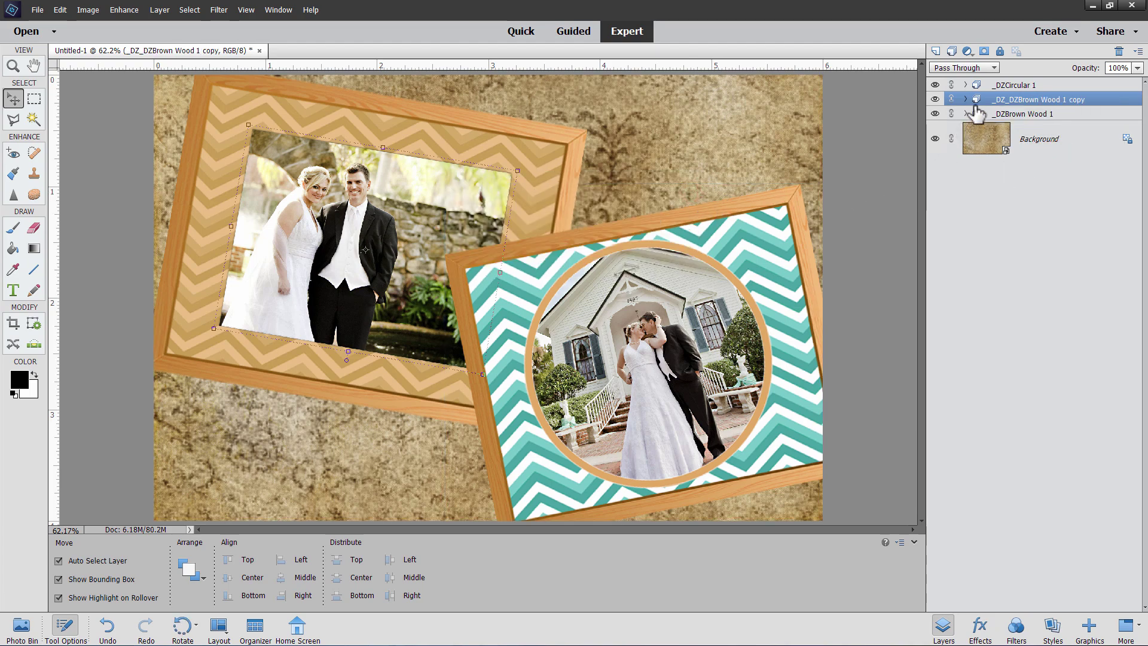
- Hide the original _DZBrown Wood 1 group and simplify its duplicate into a single layer
click(935, 114)
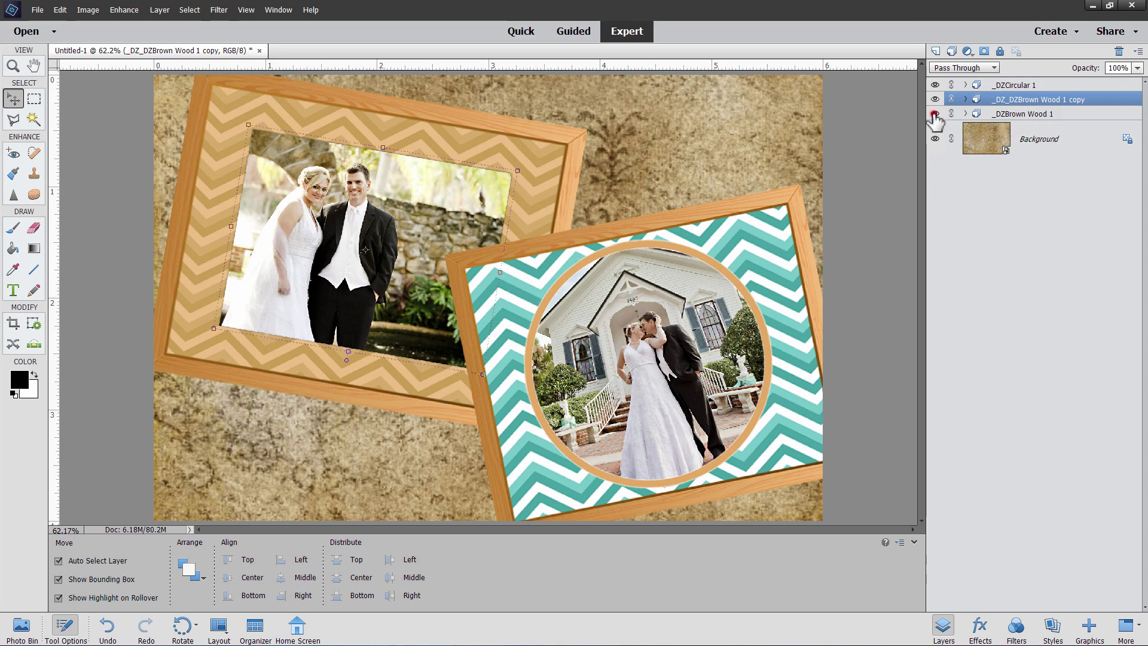
right_click(1015, 105)
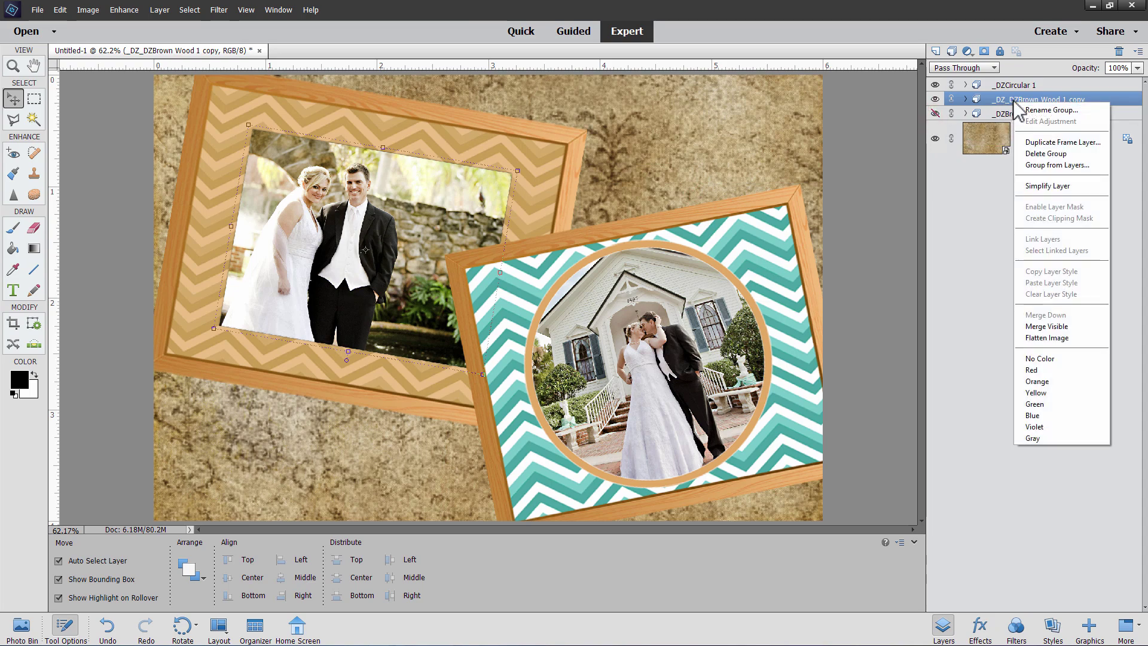
click(1048, 186)
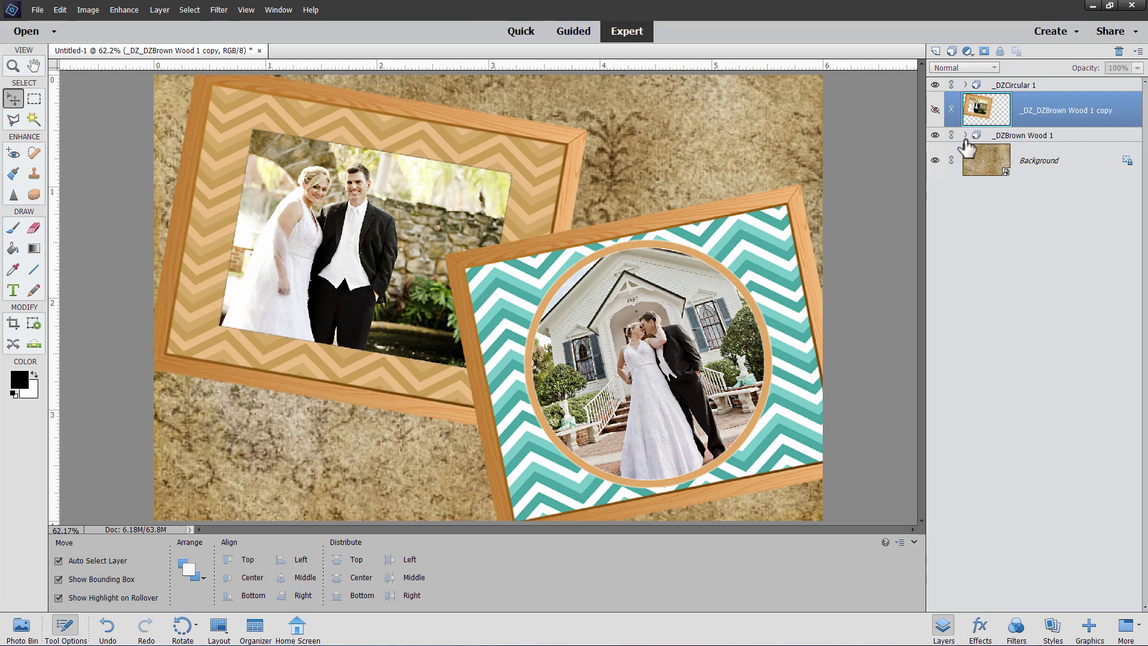
- Move the frame, photo and mask layers out of the _DZBrown Wood 1 group, placing them directly above it
click(965, 136)
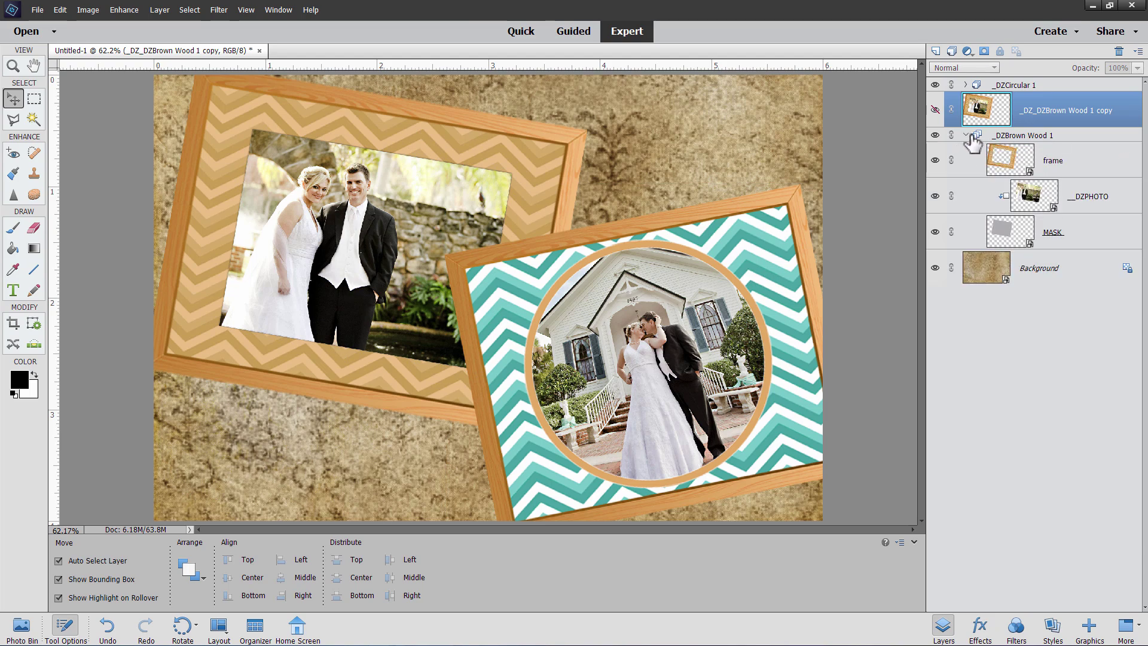
click(1095, 161)
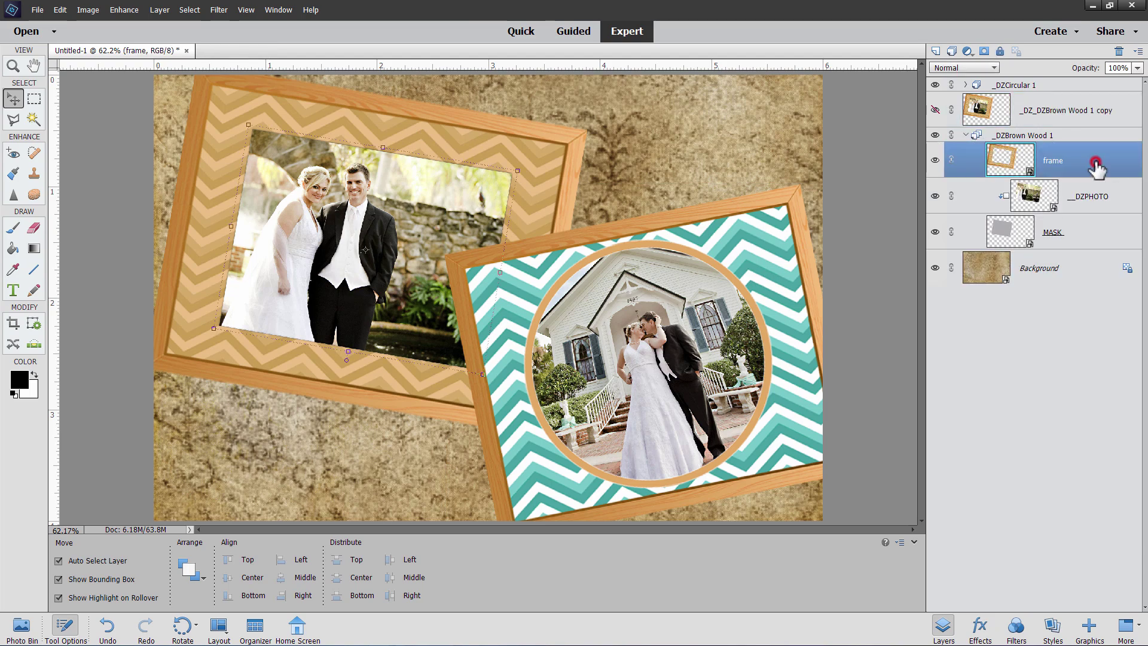
shift+click(1085, 238)
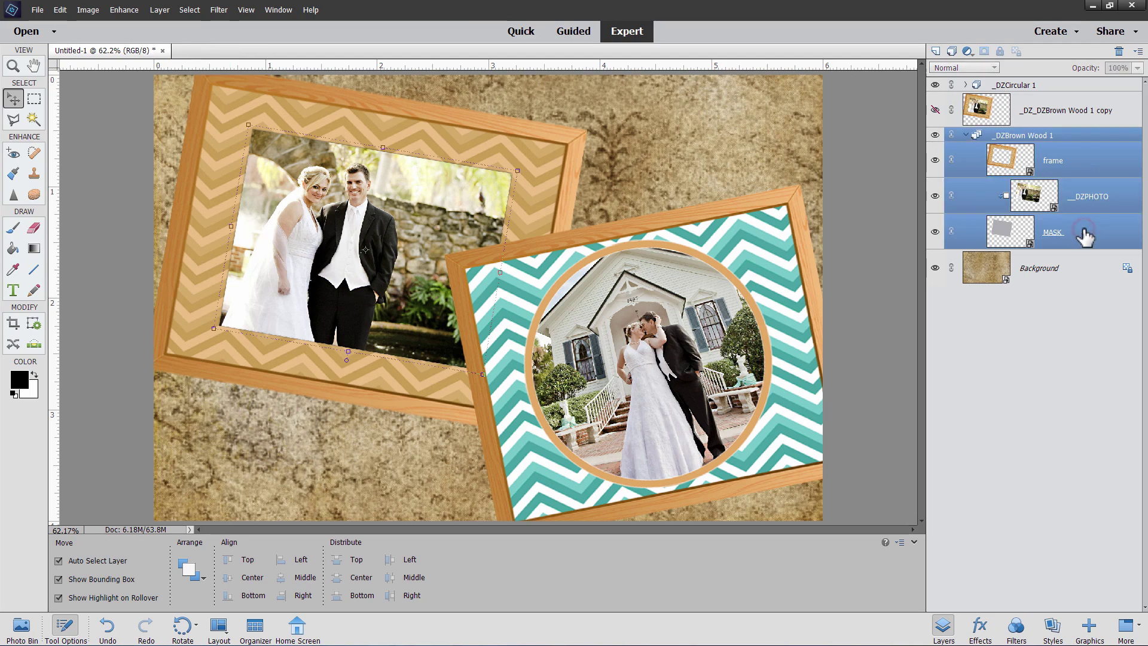
drag(1084, 237, 1056, 258)
- Clip the ungrouped __DZPHOTO layer to the MASK layer beneath it with a clipping mask
click(1067, 183)
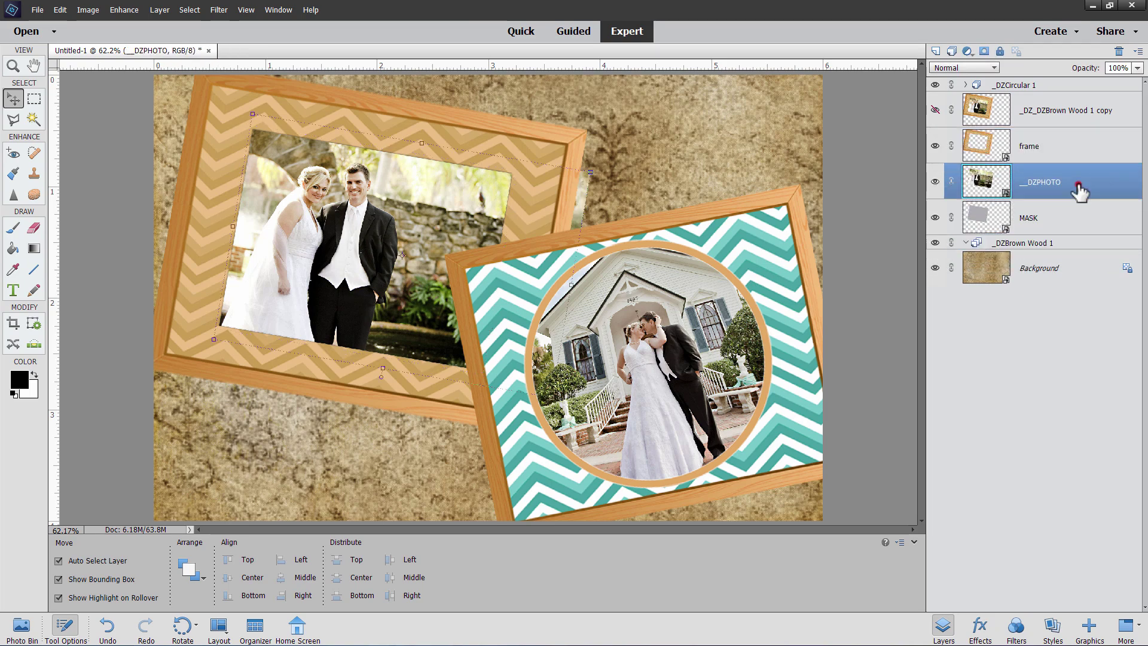
right_click(1050, 184)
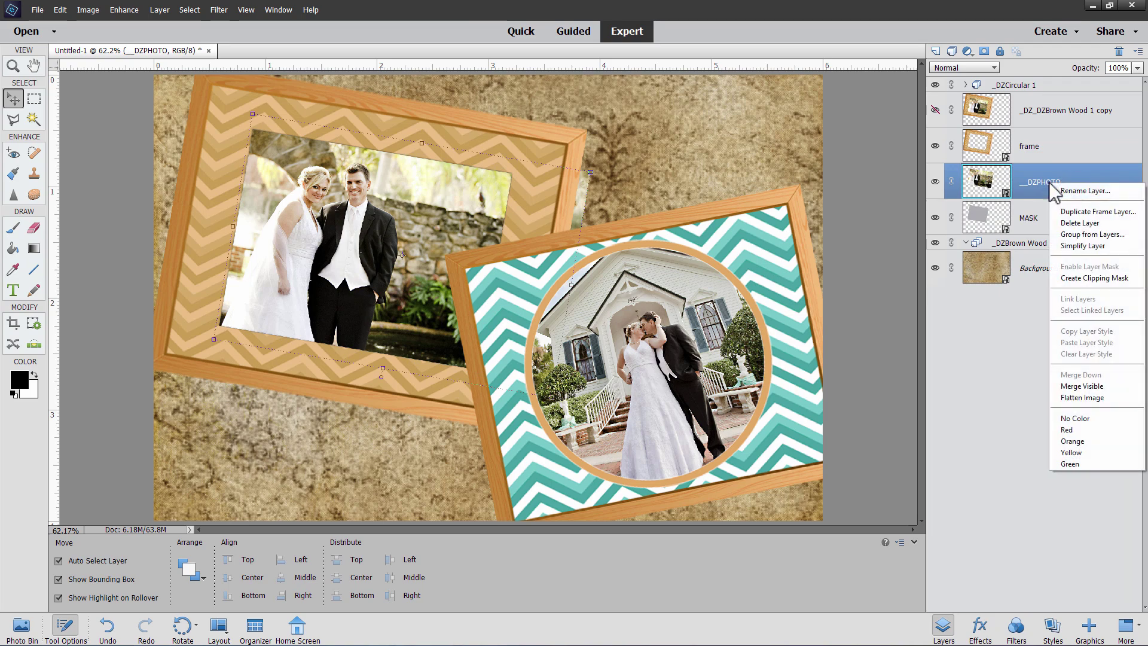
click(1088, 278)
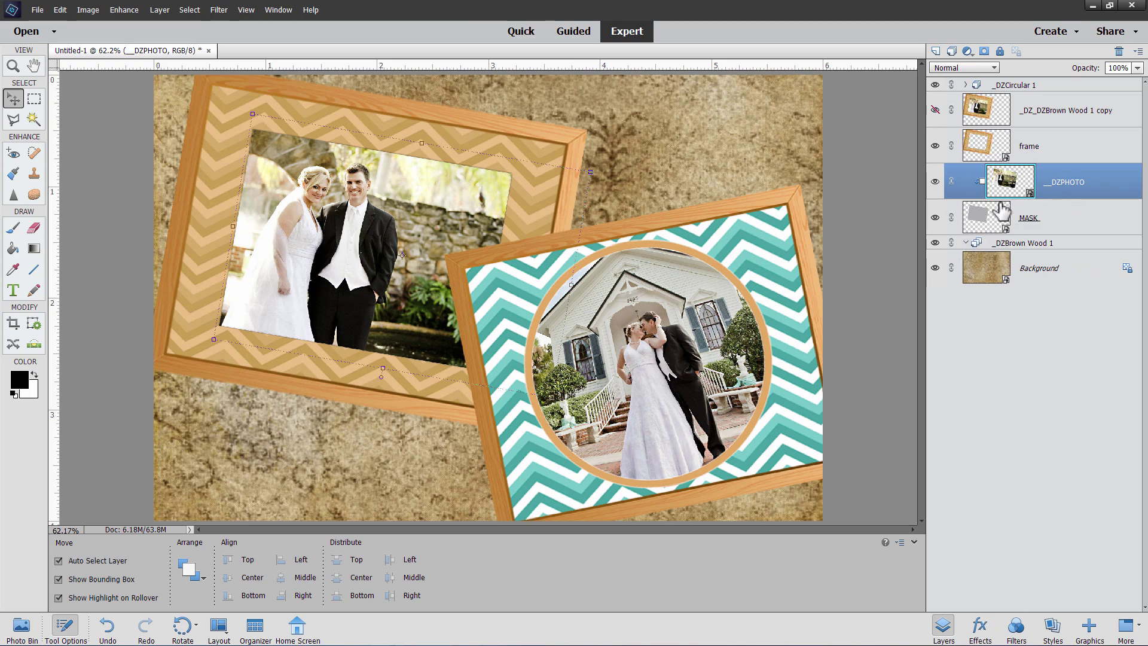
- Duplicate the ungrouped frame, __DZPHOTO and MASK layers together
click(1057, 155)
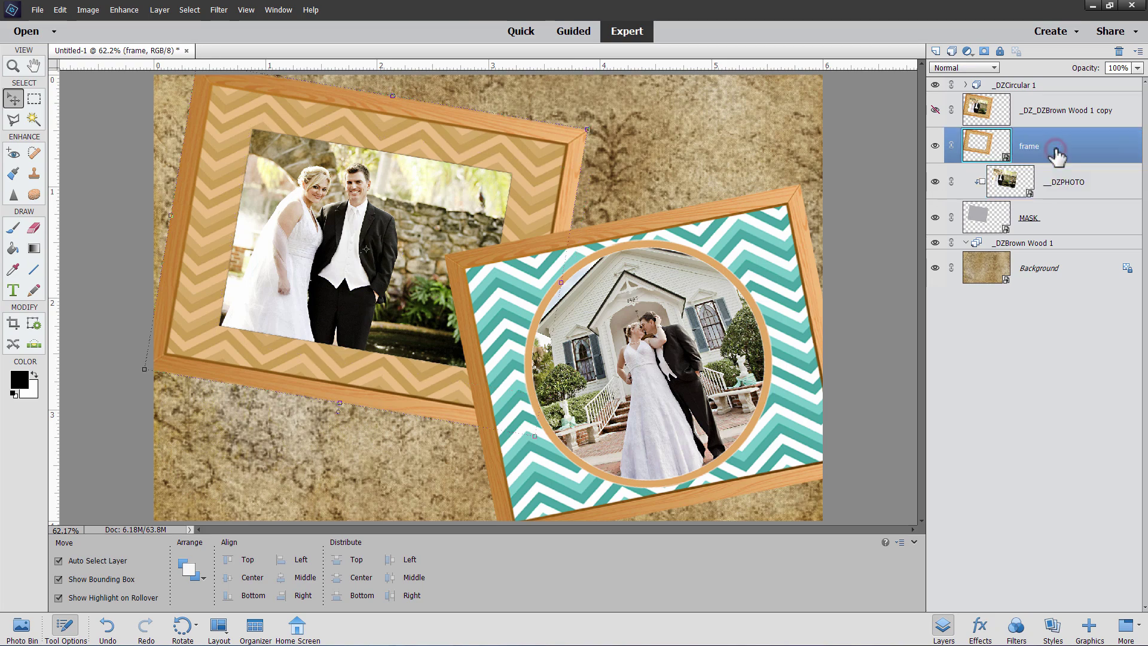
shift+click(1063, 224)
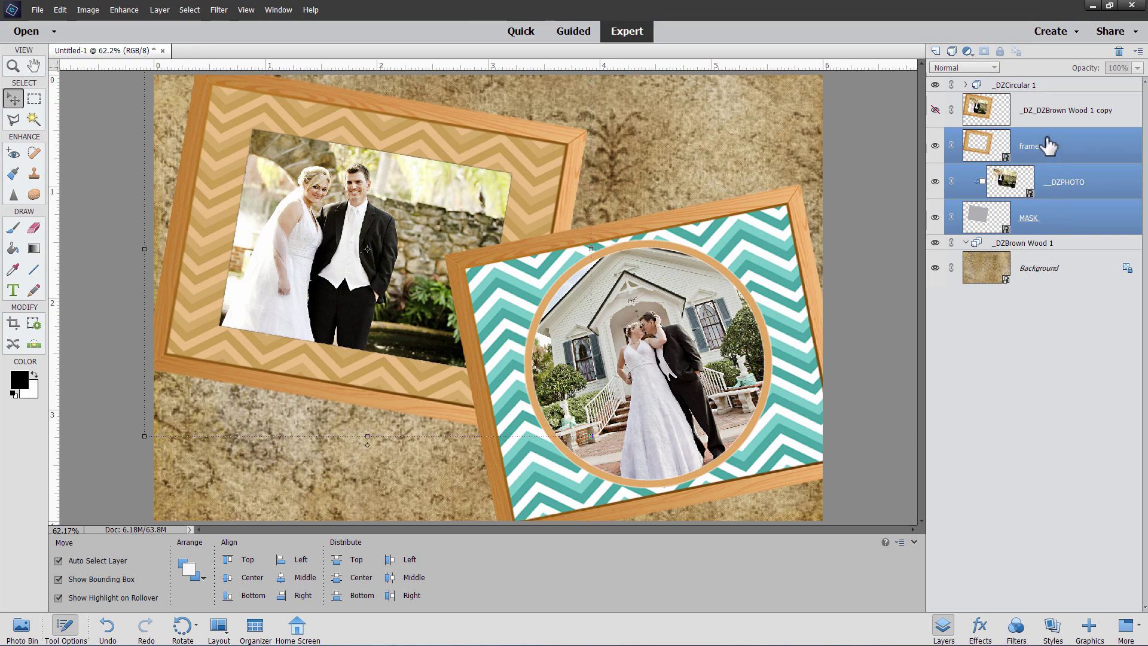
right_click(1056, 158)
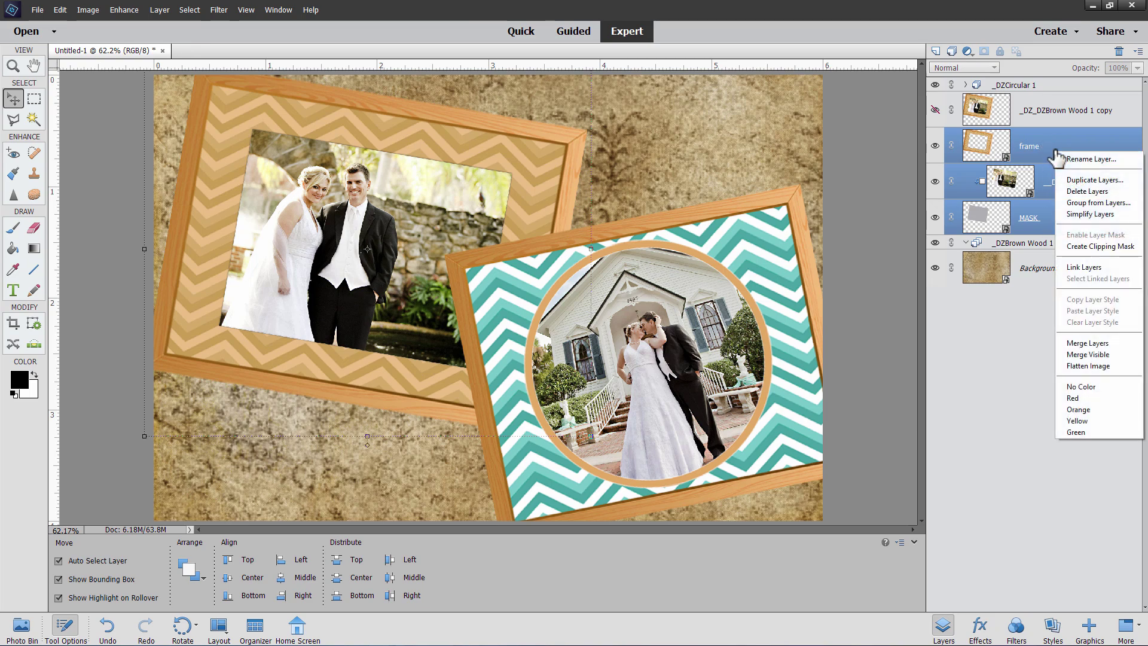
click(1094, 179)
click(683, 196)
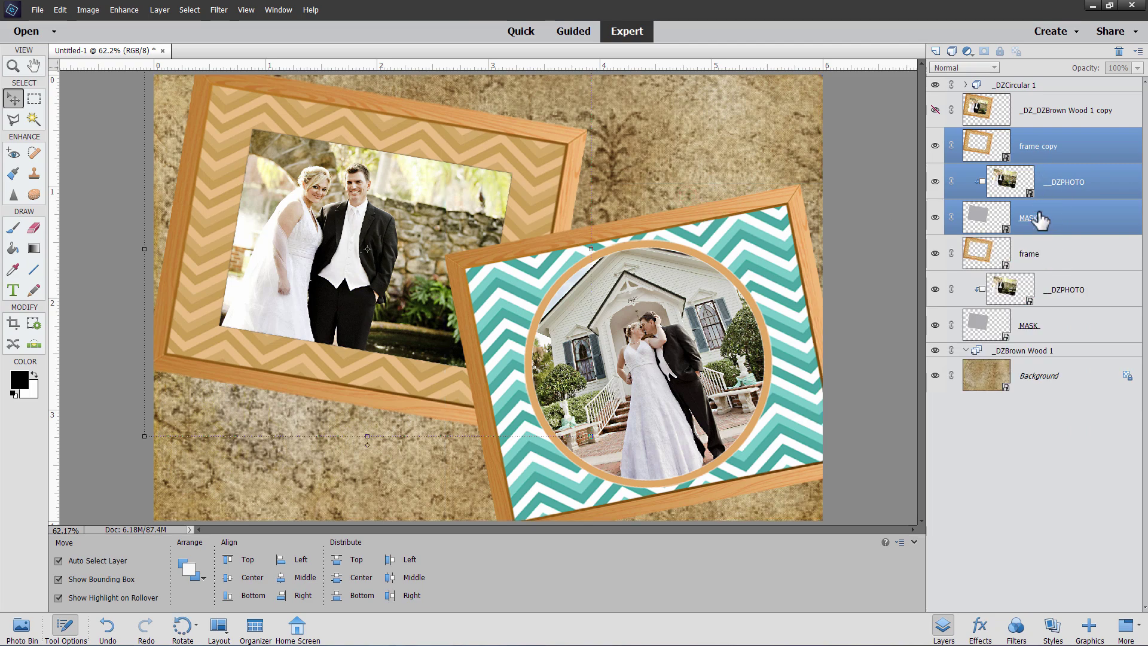
- Hide the original frame, photo and mask layers and merge their three duplicates into one layer
click(934, 252)
click(935, 288)
click(934, 325)
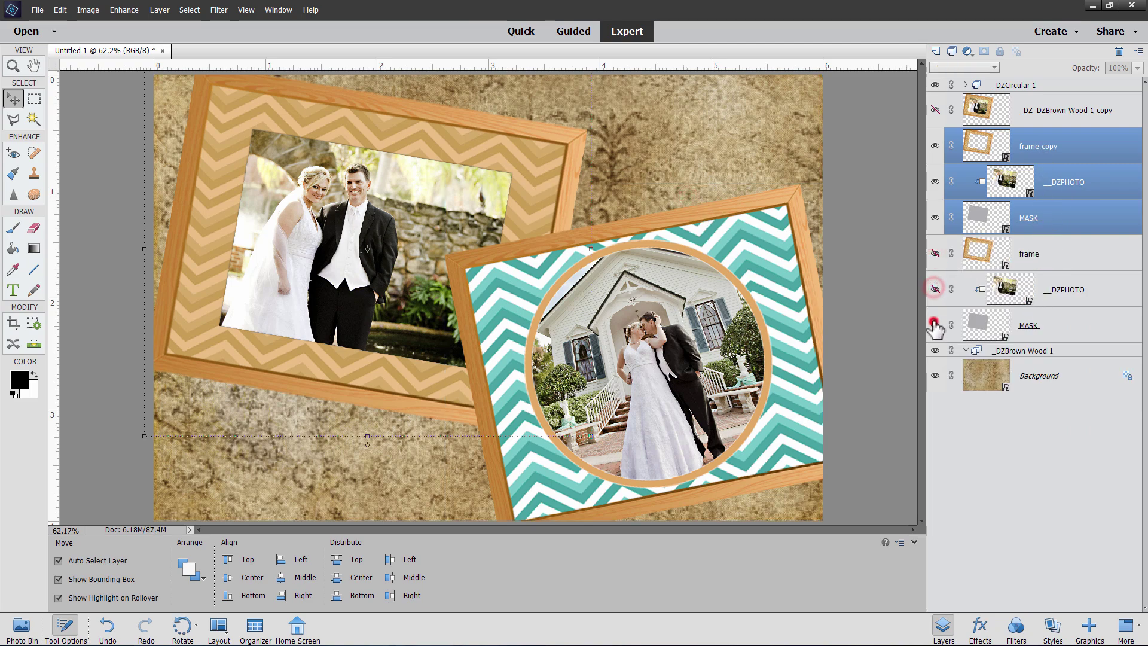
right_click(1068, 152)
click(1091, 339)
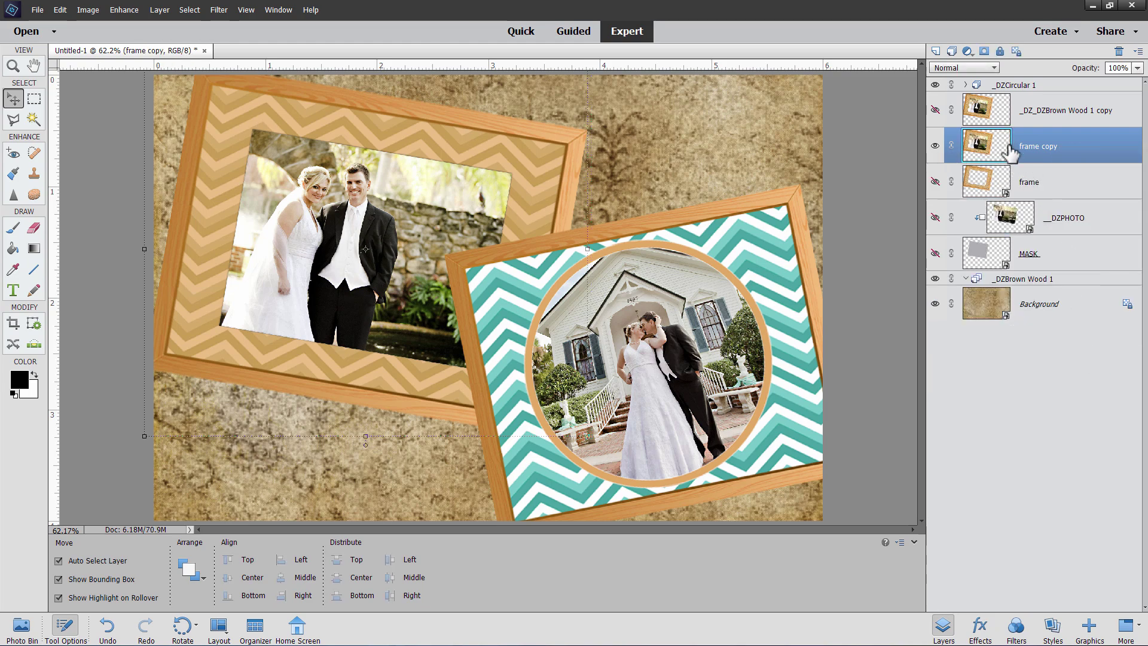
- Hide the merged frame copy layer and show the simplified _DZ_DZBrown Wood 1 copy layer instead
click(935, 145)
click(935, 110)
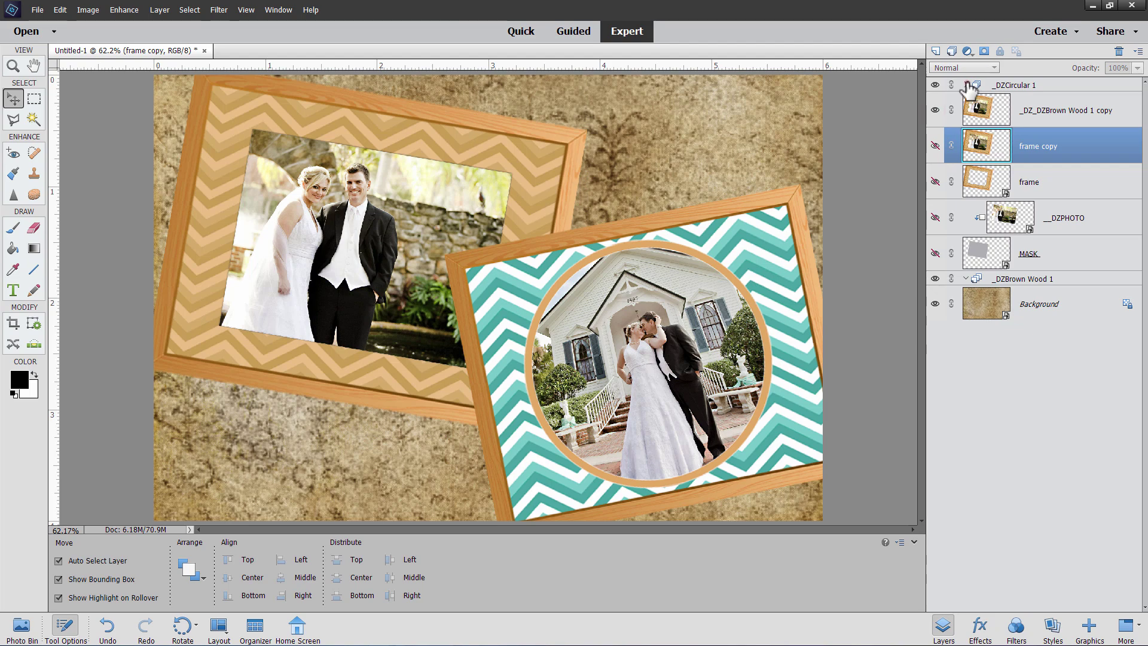
click(965, 84)
click(965, 84)
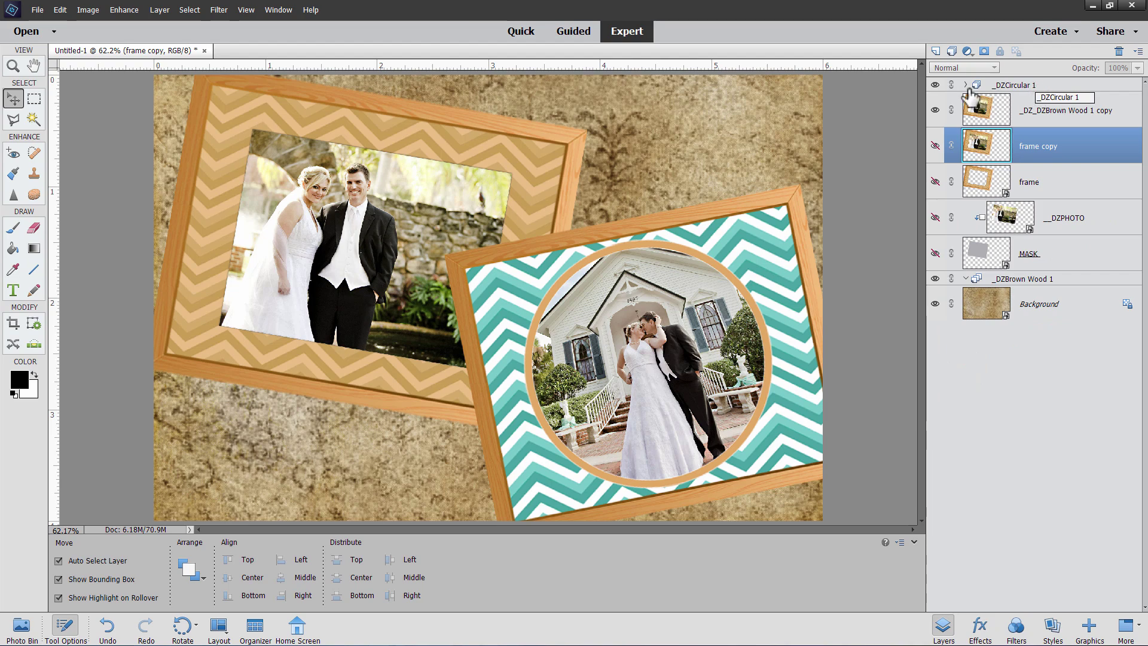
- Duplicate the _DZCircular 1 frame group and simplify the copy into a single layer, with the original group hidden
click(1029, 88)
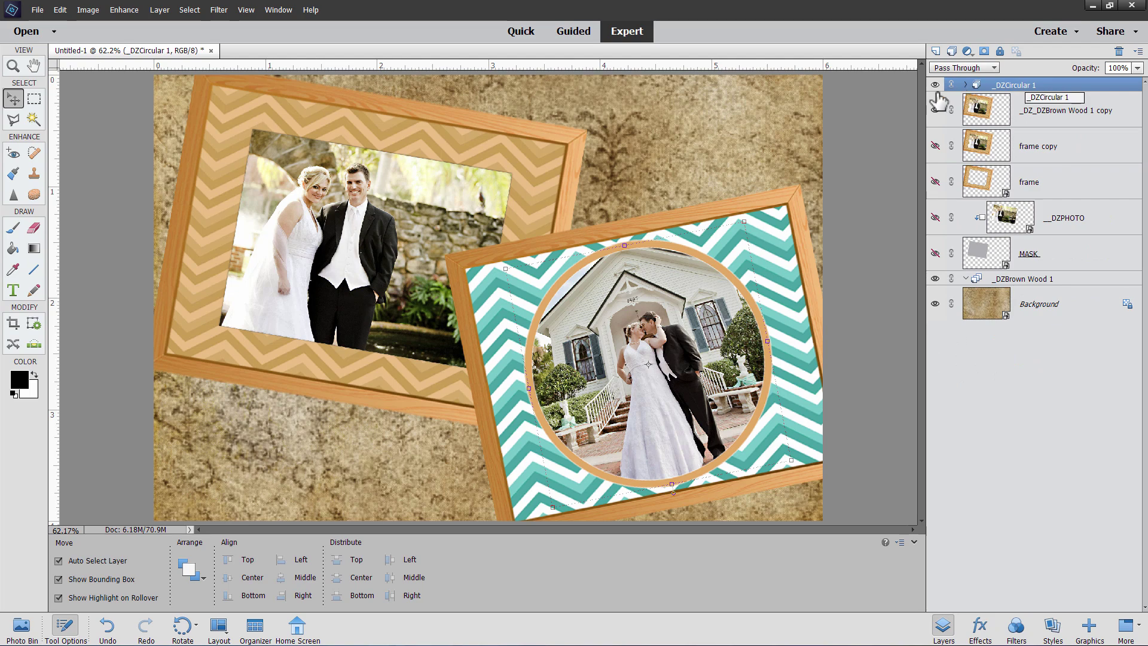
right_click(1032, 89)
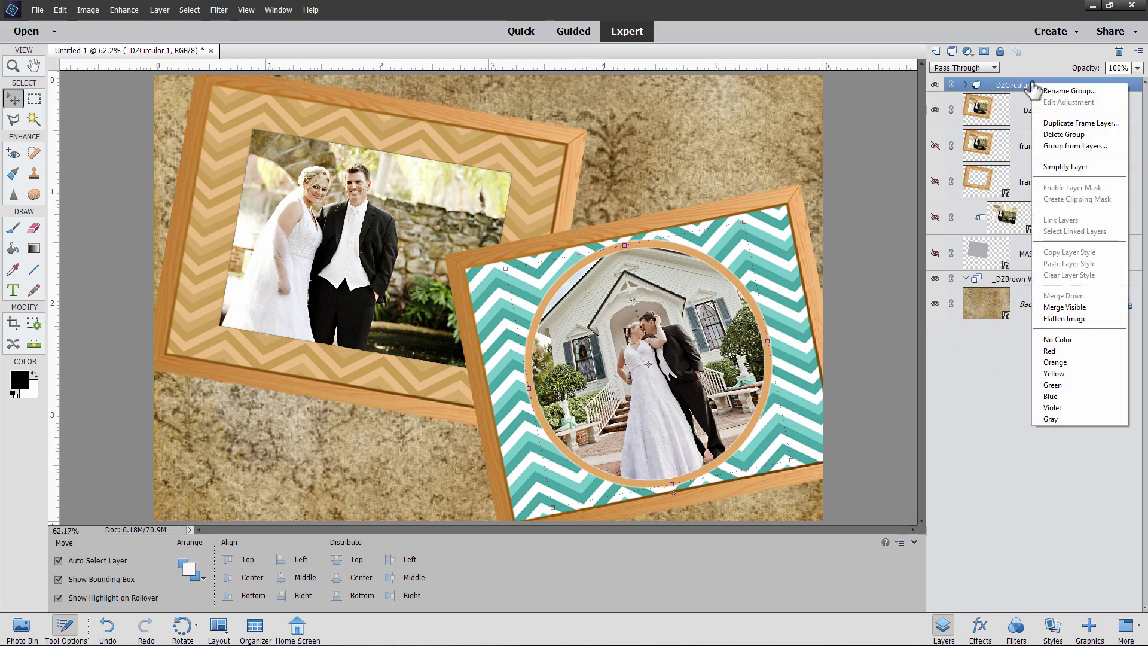
click(1073, 122)
click(680, 195)
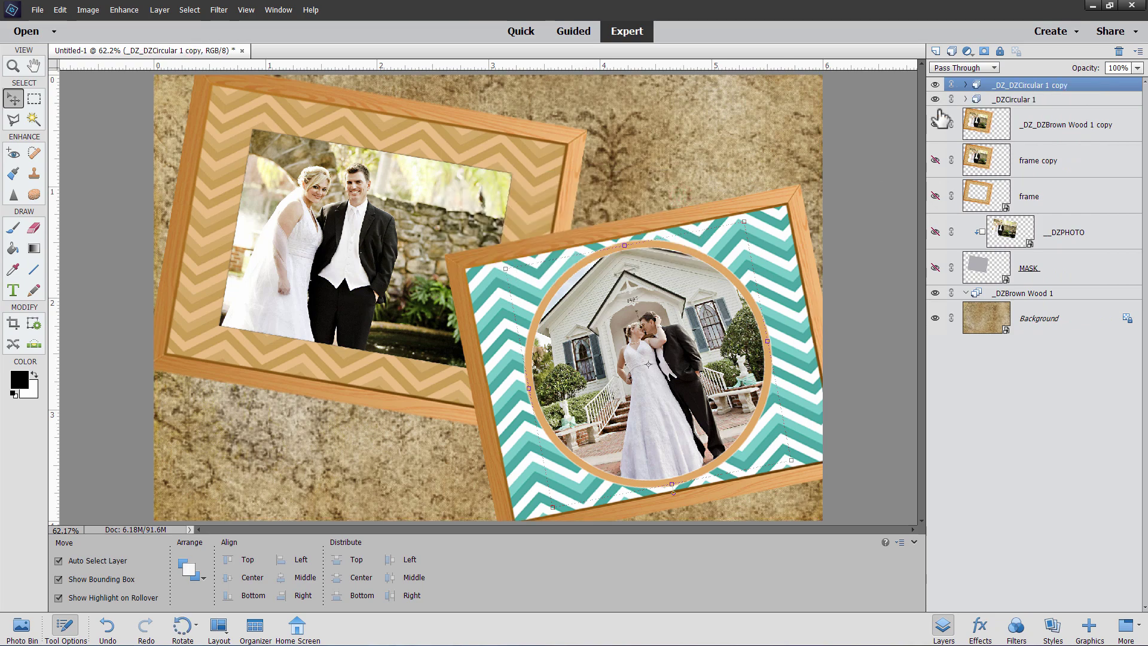
right_click(1023, 86)
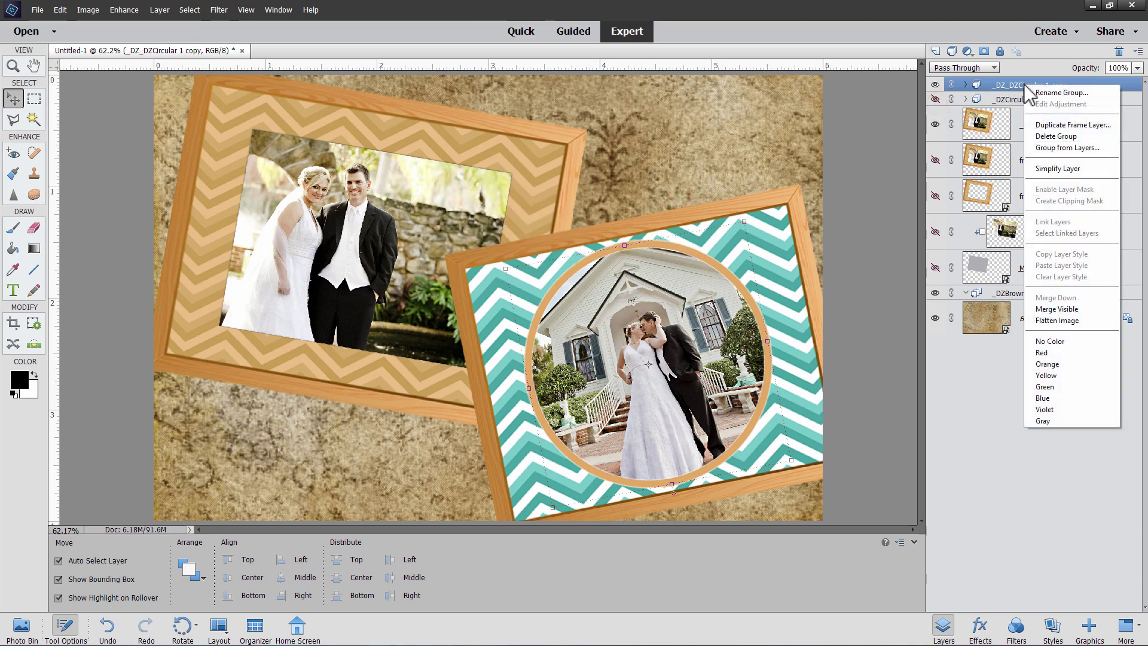
click(1057, 168)
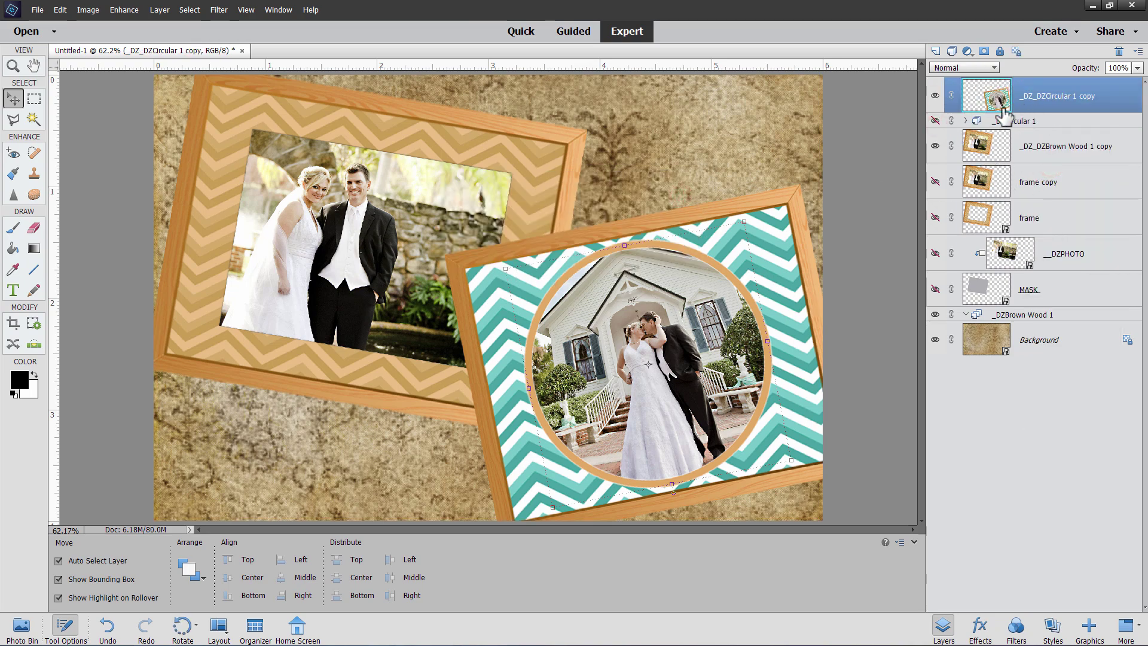
- Move the _DZ_DZBrown Wood 1 copy layer above the _DZCircular 1 group and hide the emptied _DZBrown Wood 1 group
click(1061, 155)
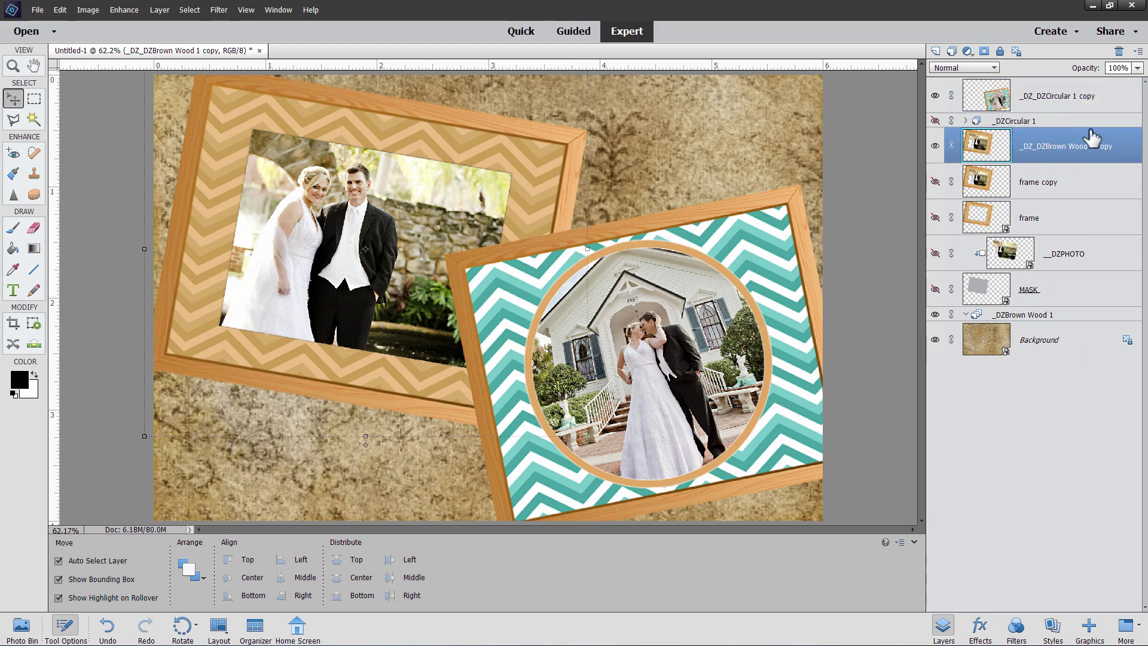
mouse_move(1092, 140)
mouse_down()
mouse_move(1084, 111)
mouse_move(1082, 123)
mouse_up()
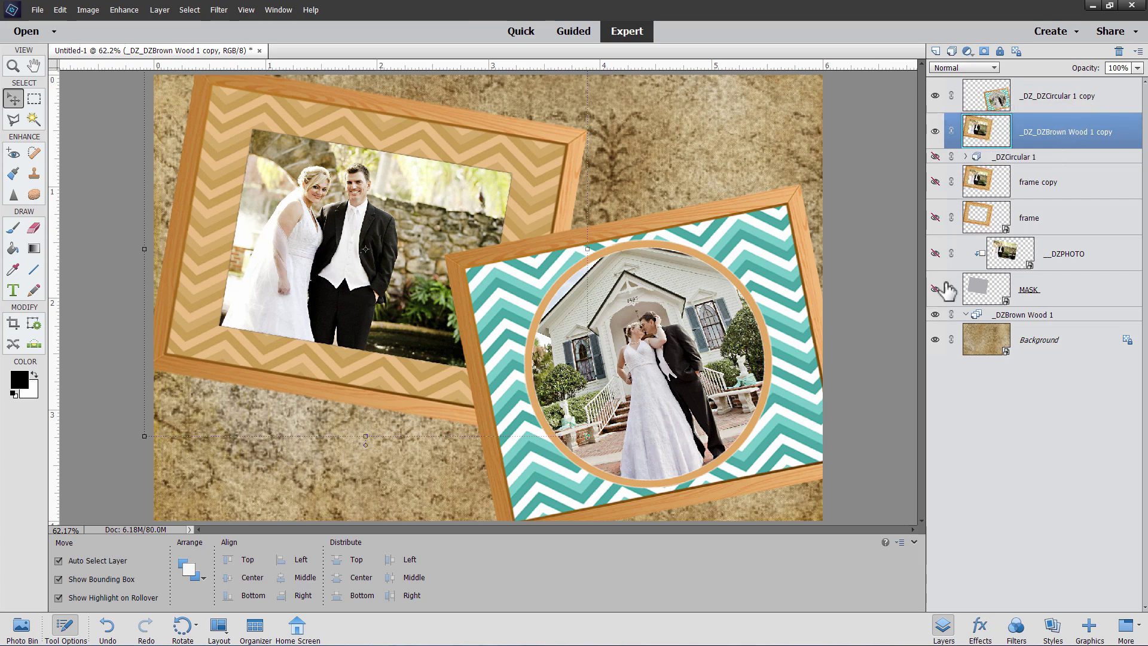
click(935, 314)
- Open the layer style settings for the _DZ_DZBrown Wood 1 copy layer and enable its drop shadow
click(157, 11)
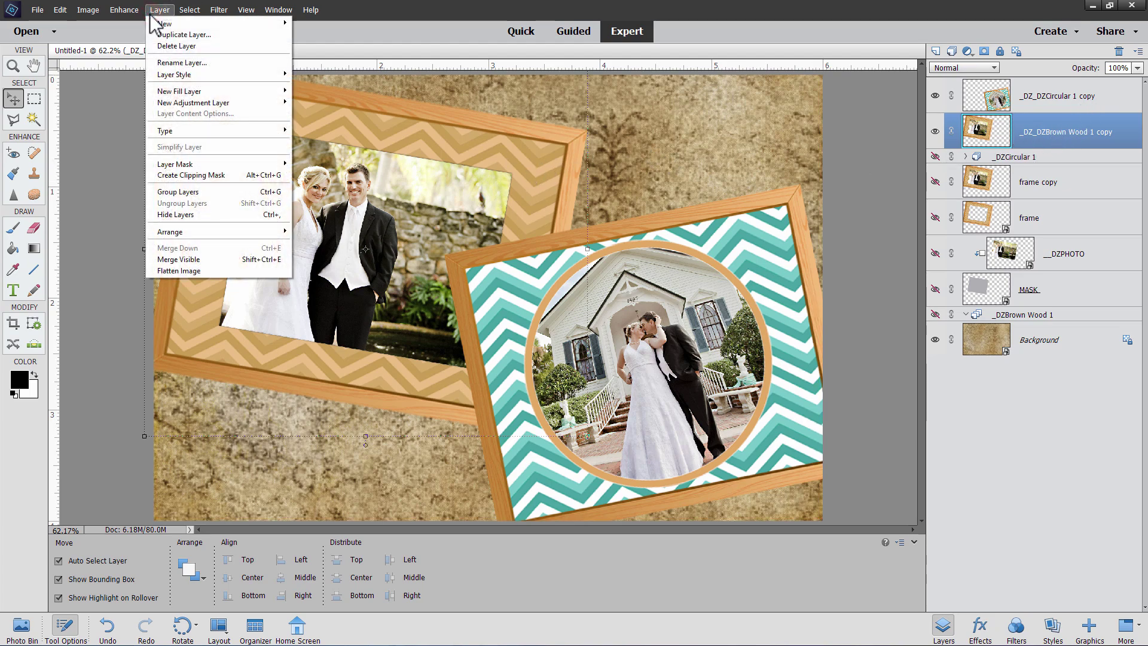
mouse_move(179, 75)
click(315, 74)
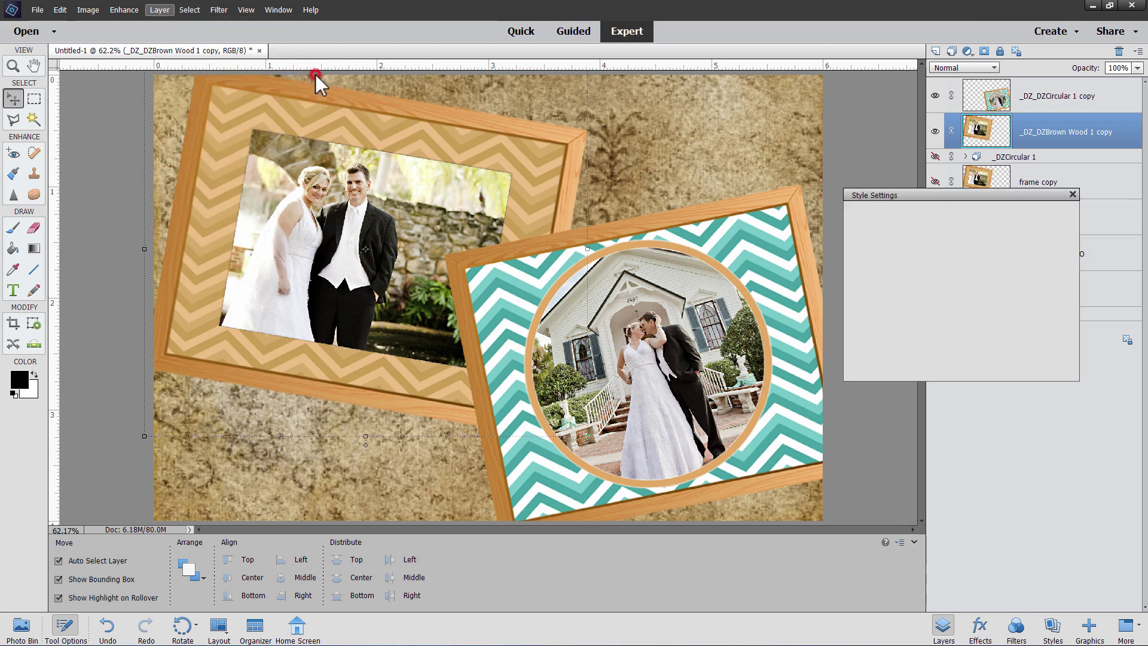
click(870, 296)
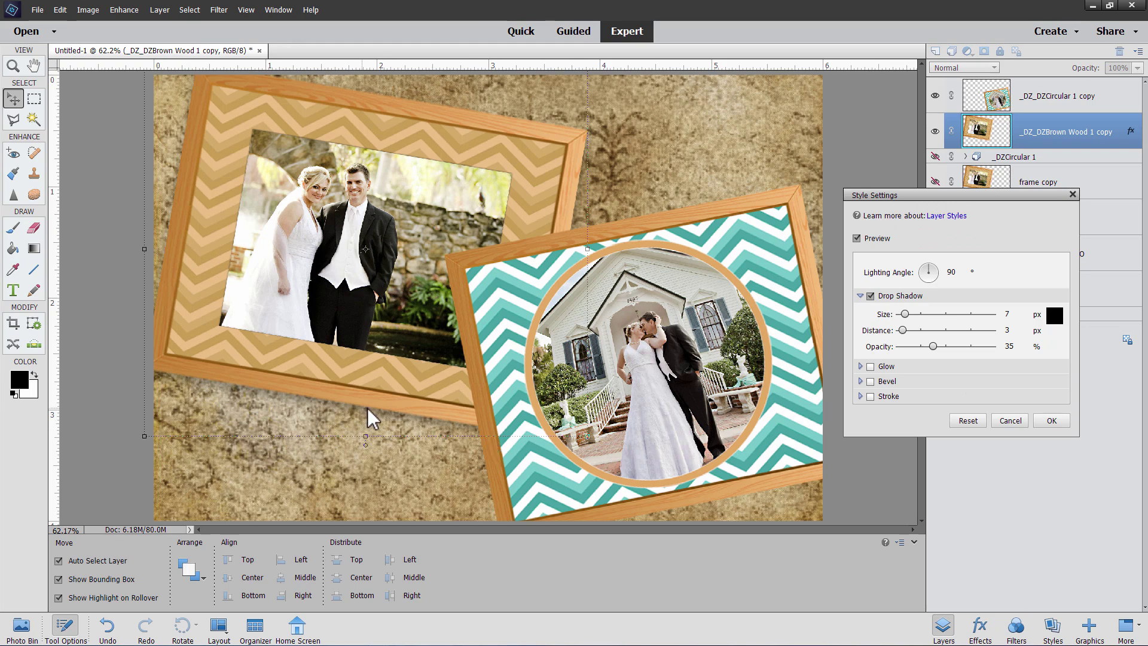
- Set the drop shadow to 76% opacity, 24 px size and 20 px distance, lit from the upper left, and apply it
drag(933, 346, 970, 347)
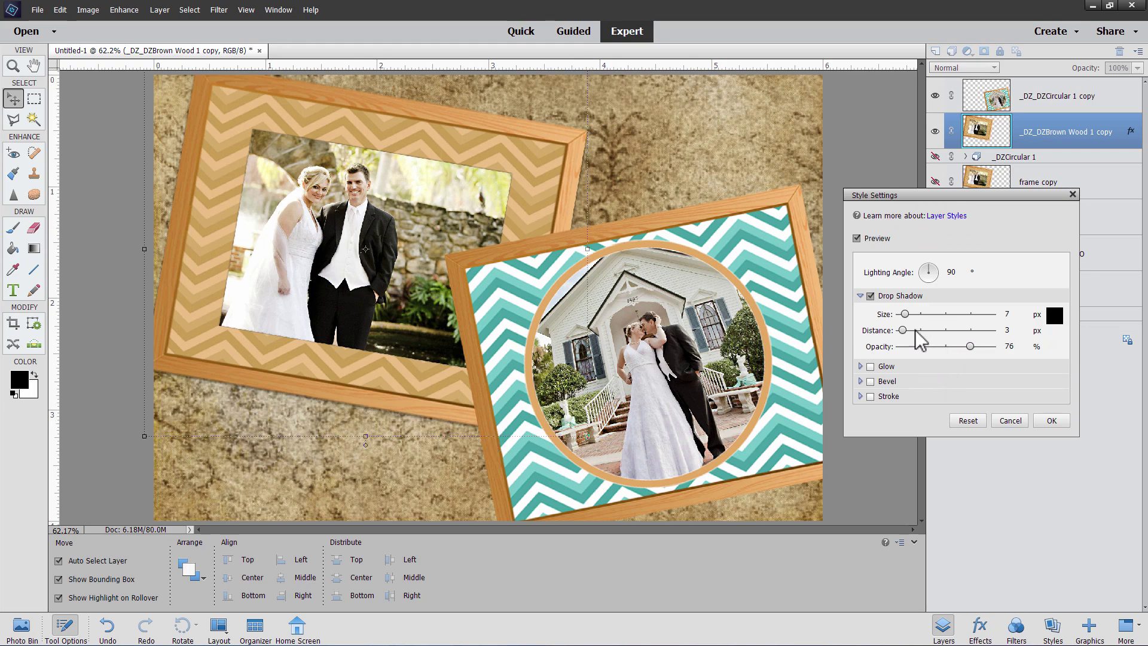
drag(908, 314, 939, 324)
drag(933, 268, 924, 265)
click(964, 273)
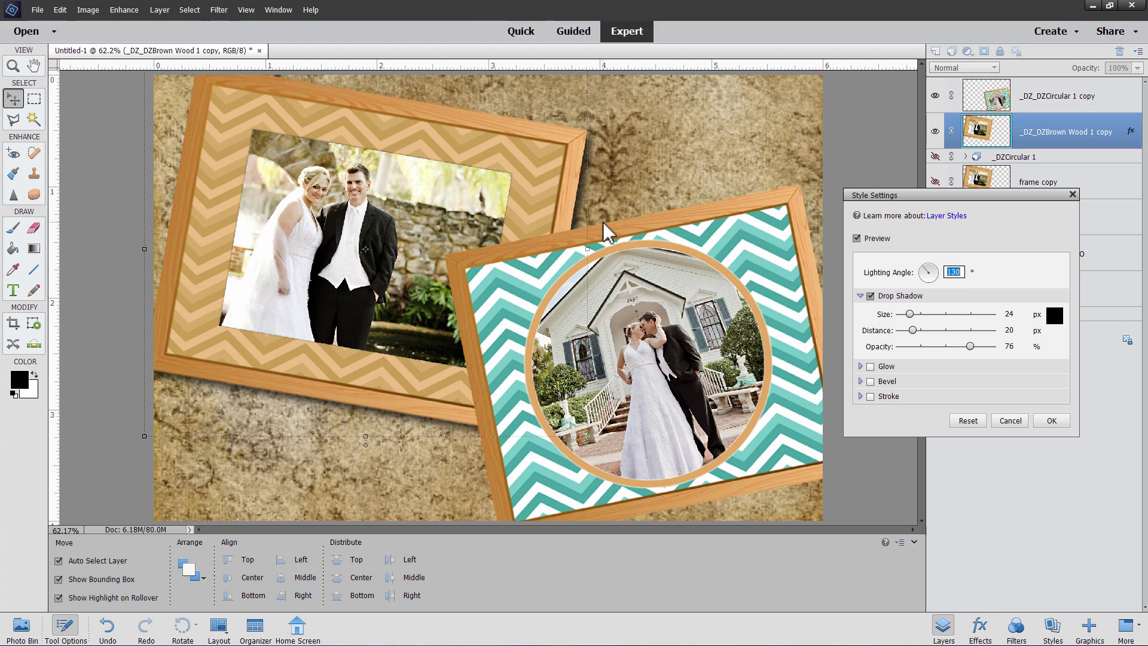
click(1051, 420)
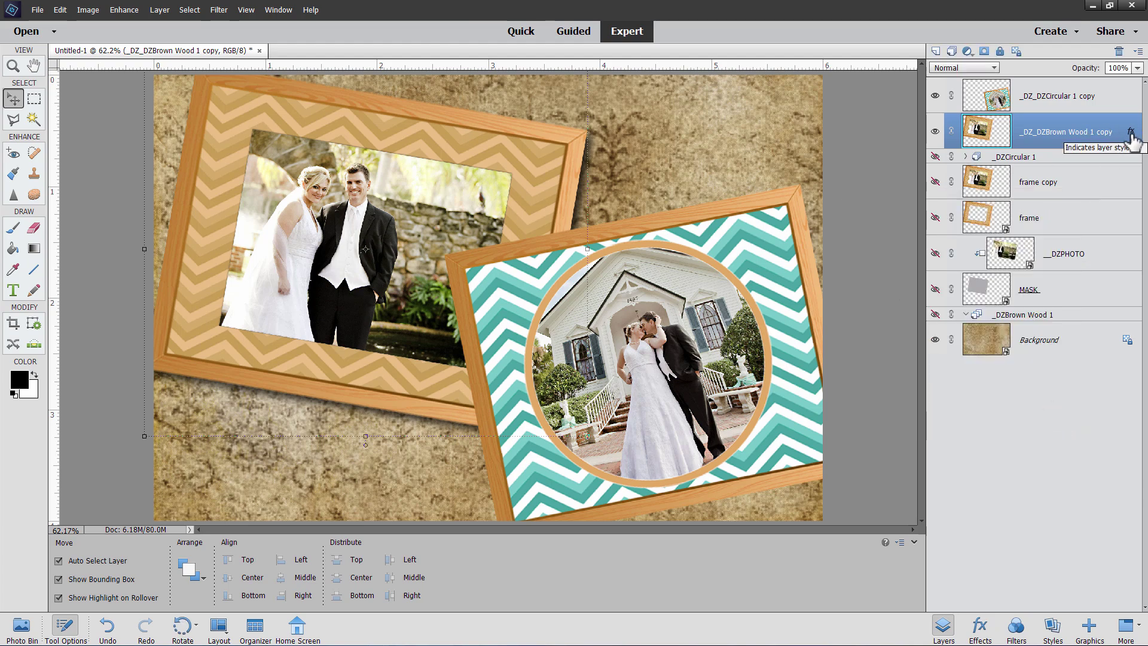
- Copy the layer style from the _DZ_DZBrown Wood 1 copy layer and paste it onto the _DZ_DZCircular 1 copy layer
right_click(1046, 141)
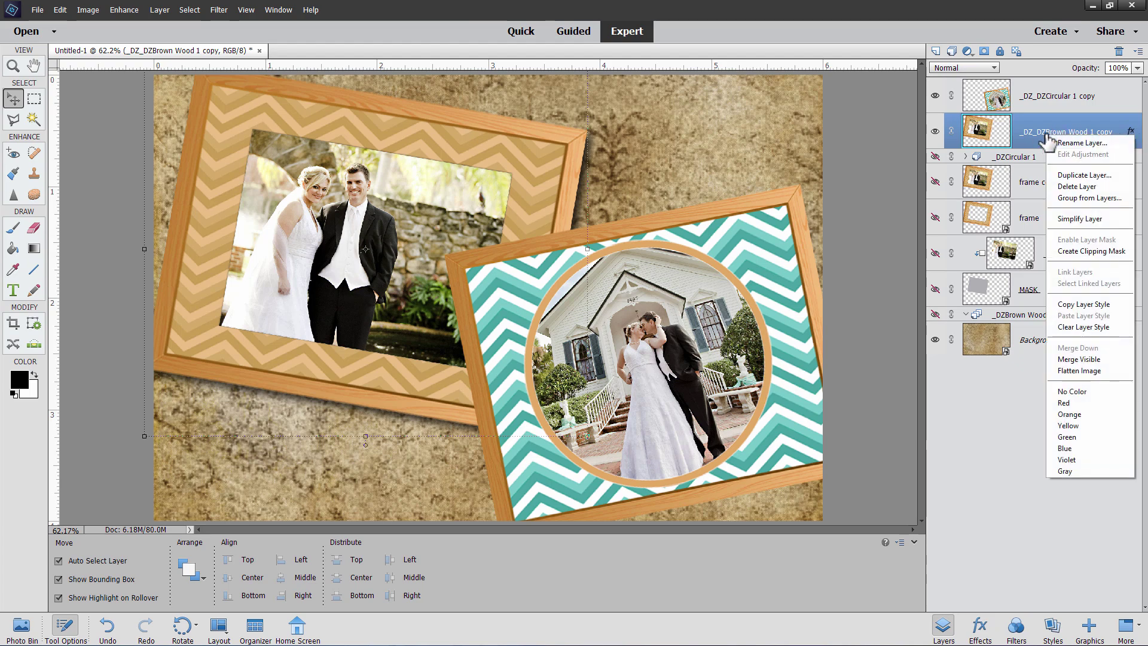
click(1085, 304)
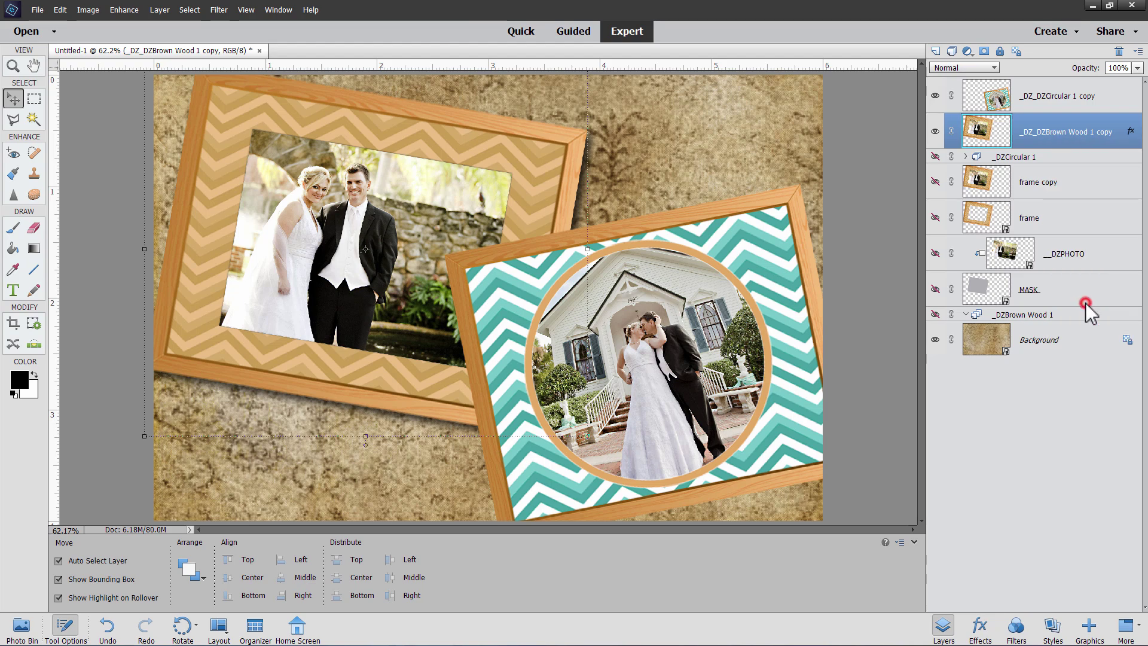
click(1047, 97)
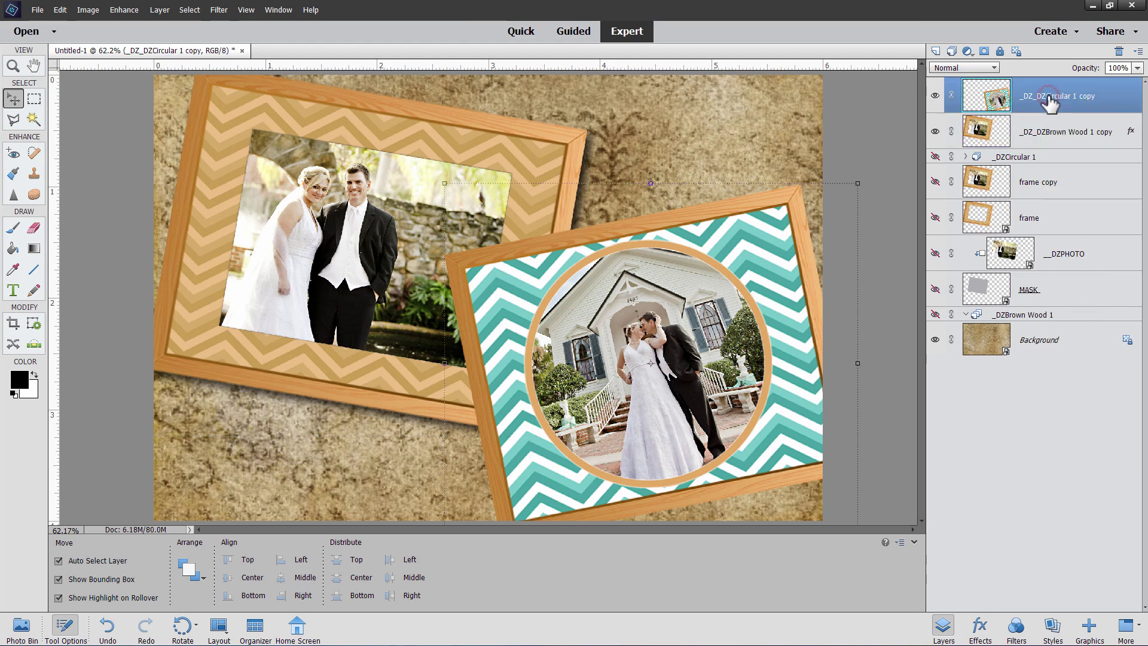
right_click(1049, 100)
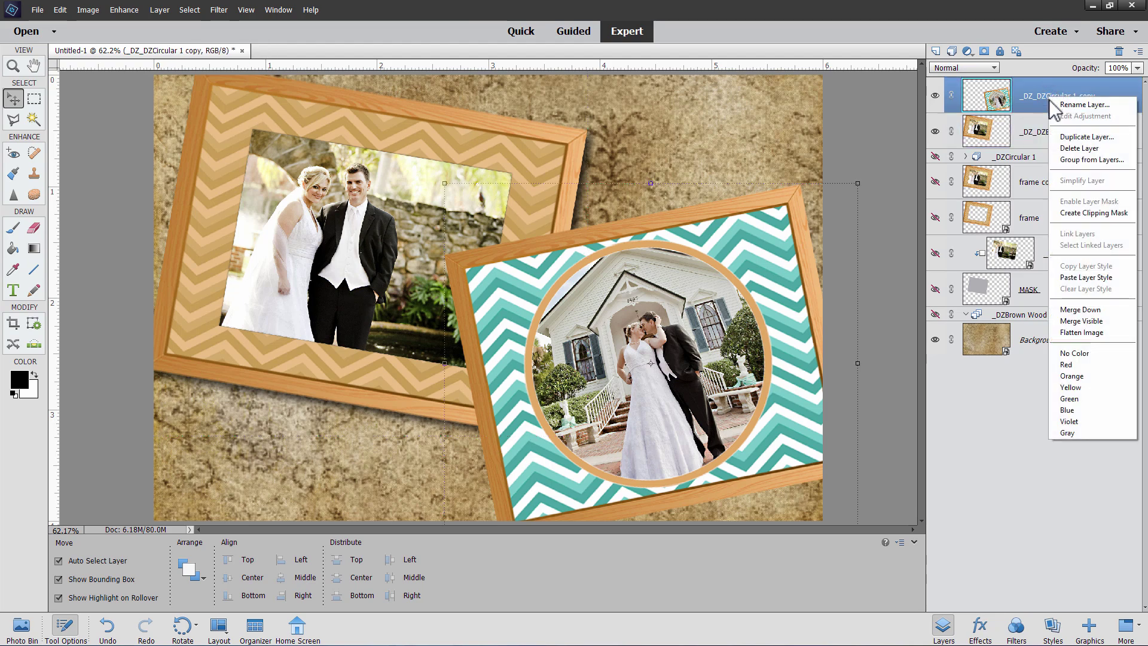
click(1085, 277)
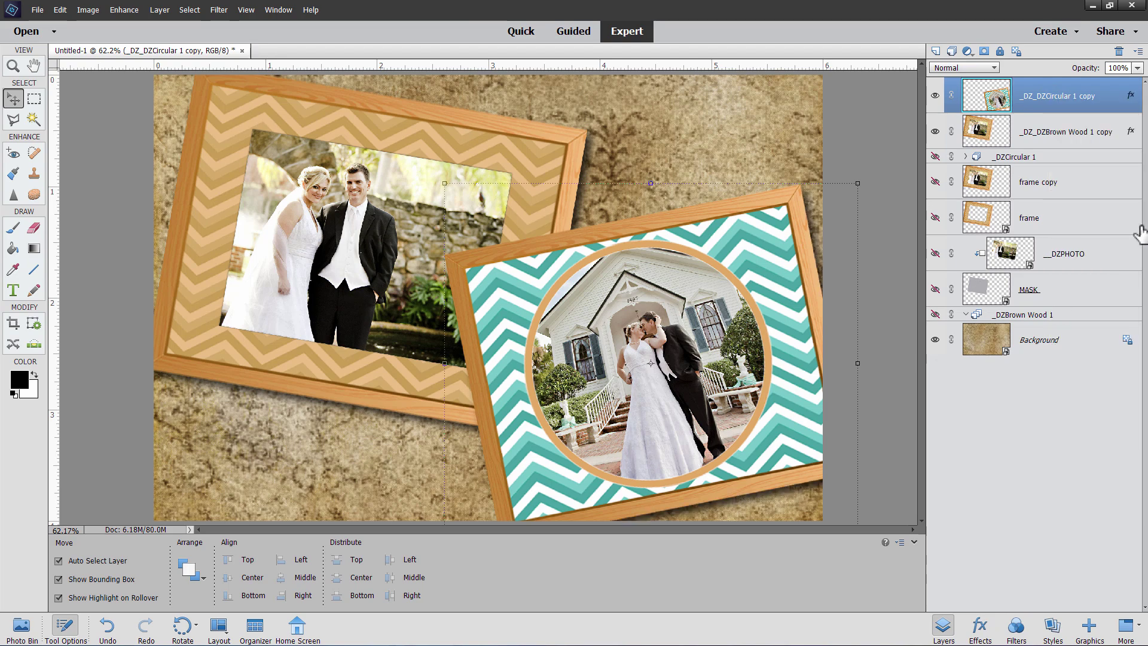